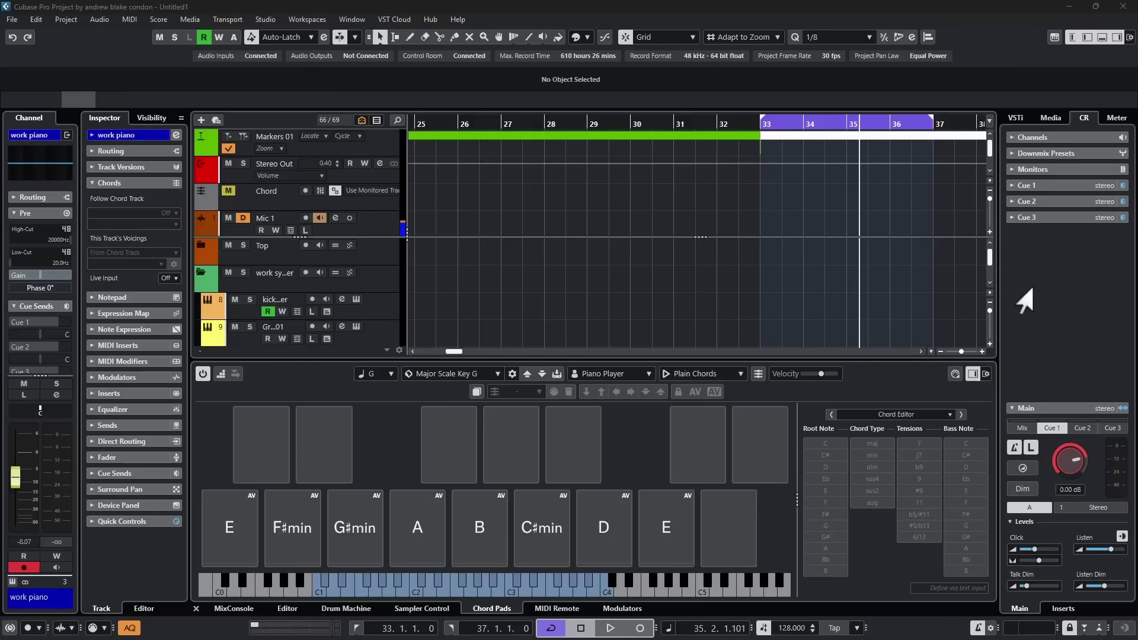
# Close the lower zone with the Chord Pads and duplicate the work piano track.
pyautogui.hotkey('ctrl', 'alt', 'e')
pyautogui.scroll(-3, 381, 224)
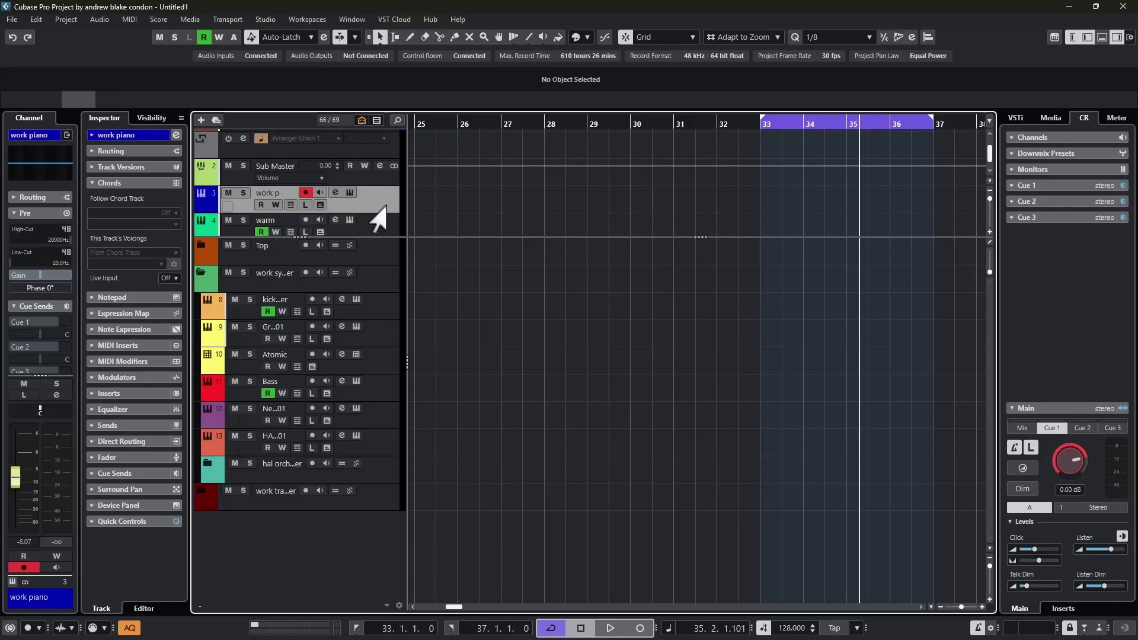
pyautogui.hotkey('shift', 'ctrl', 'd')
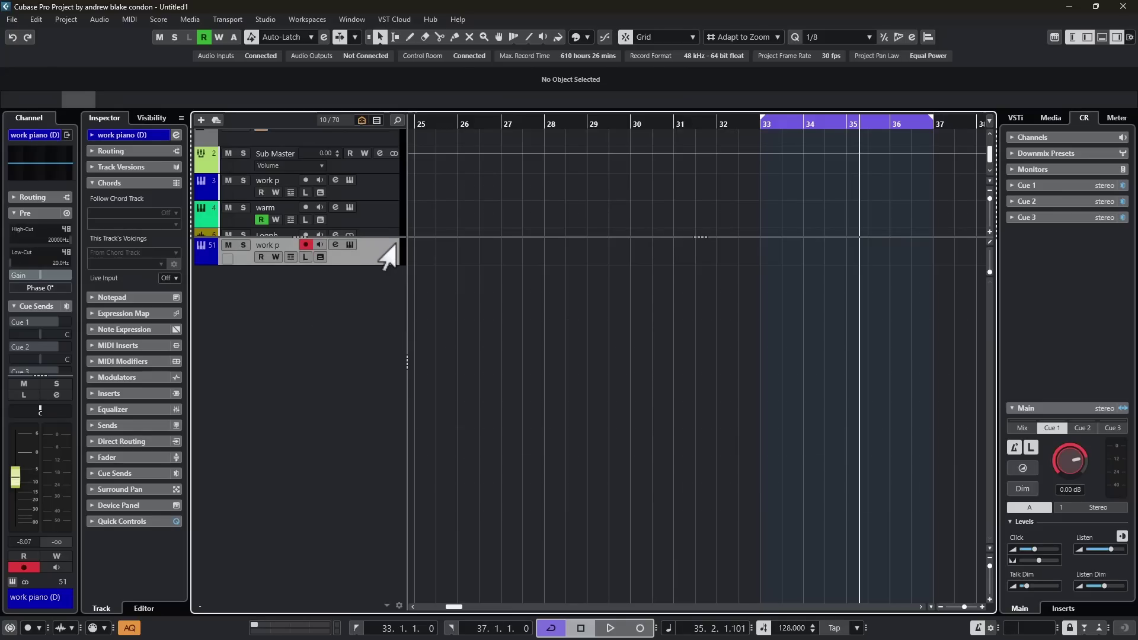
# Create a MIDI part from bar 33 to bar 37 on the duplicated piano track and open it in the Key Editor.
pyautogui.doubleClick(764, 256)
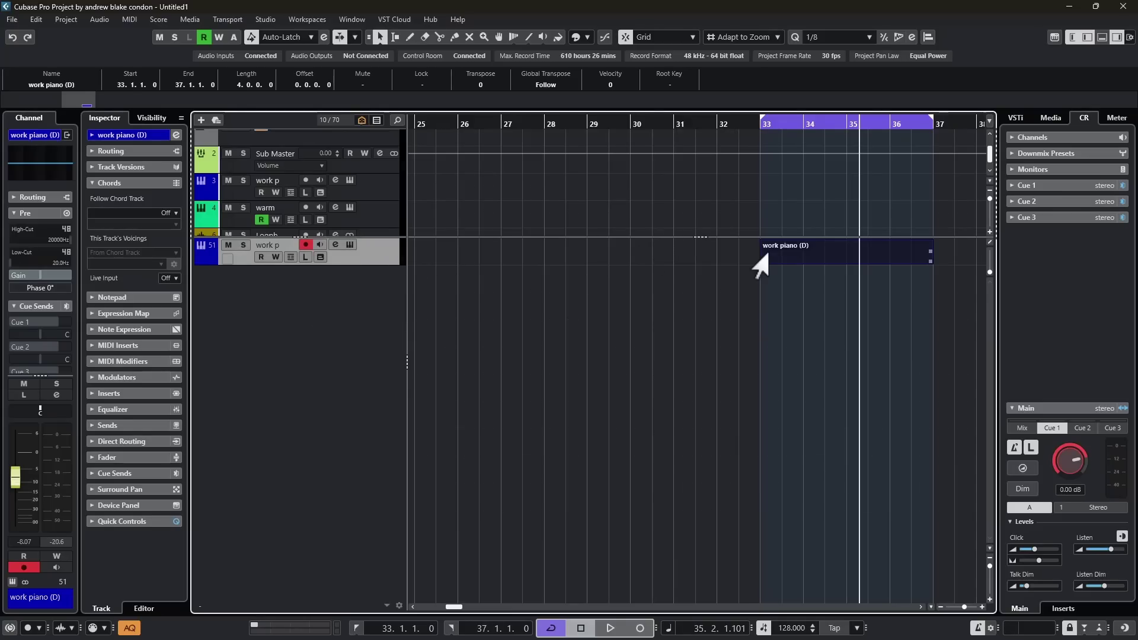
pyautogui.doubleClick(799, 252)
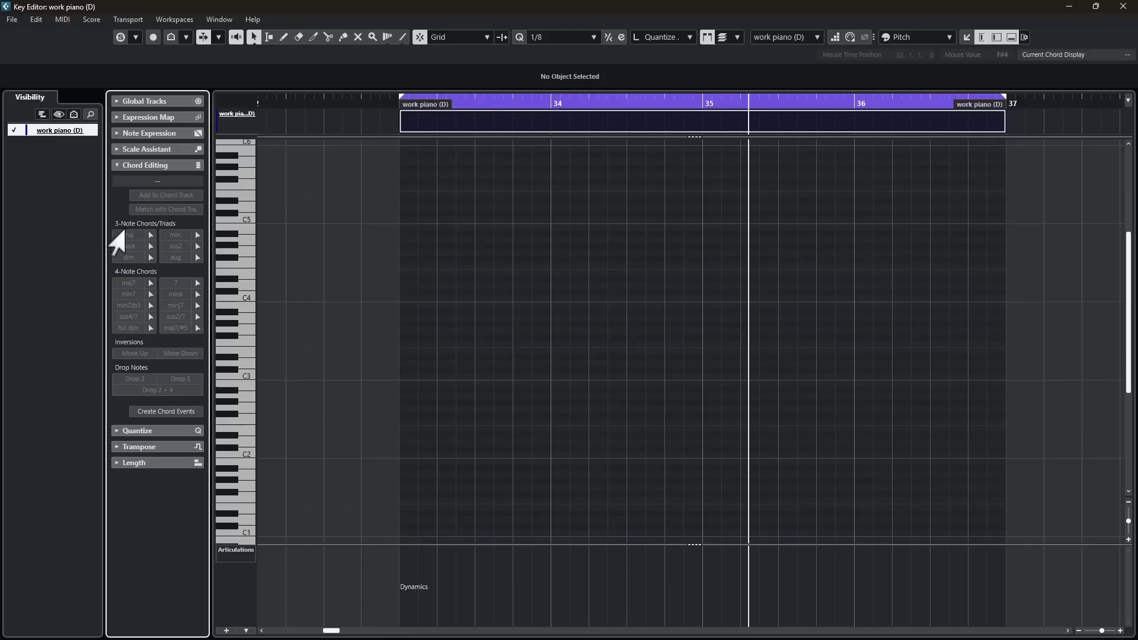
# Insert a one-bar major triad on C3 at bar 33 and audition its individual notes.
pyautogui.click(150, 236)
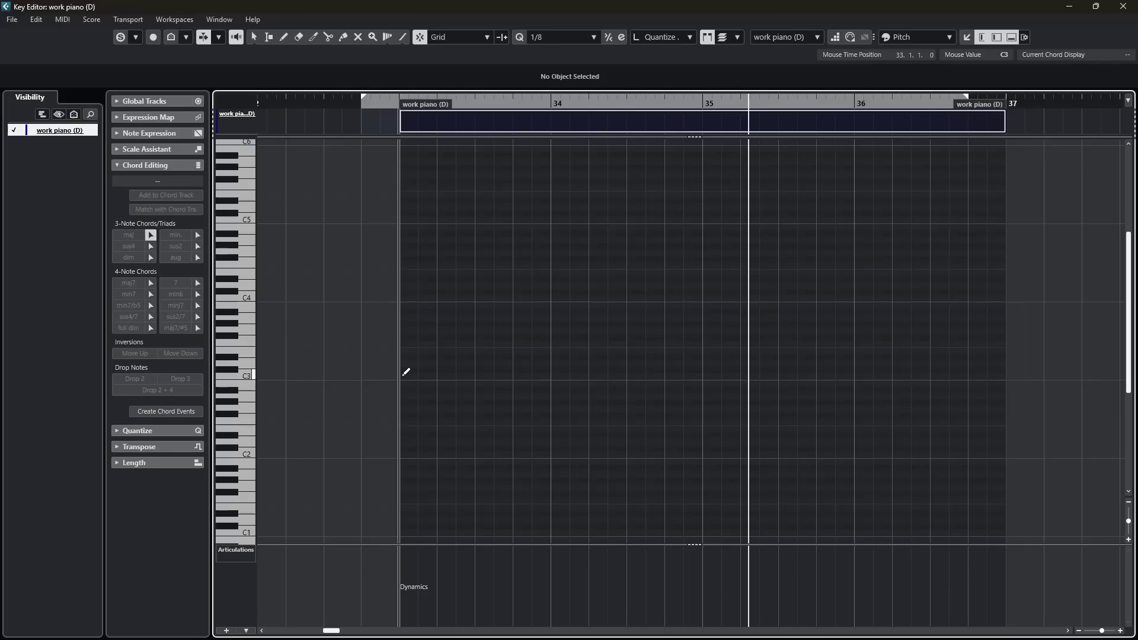
pyautogui.click(406, 373)
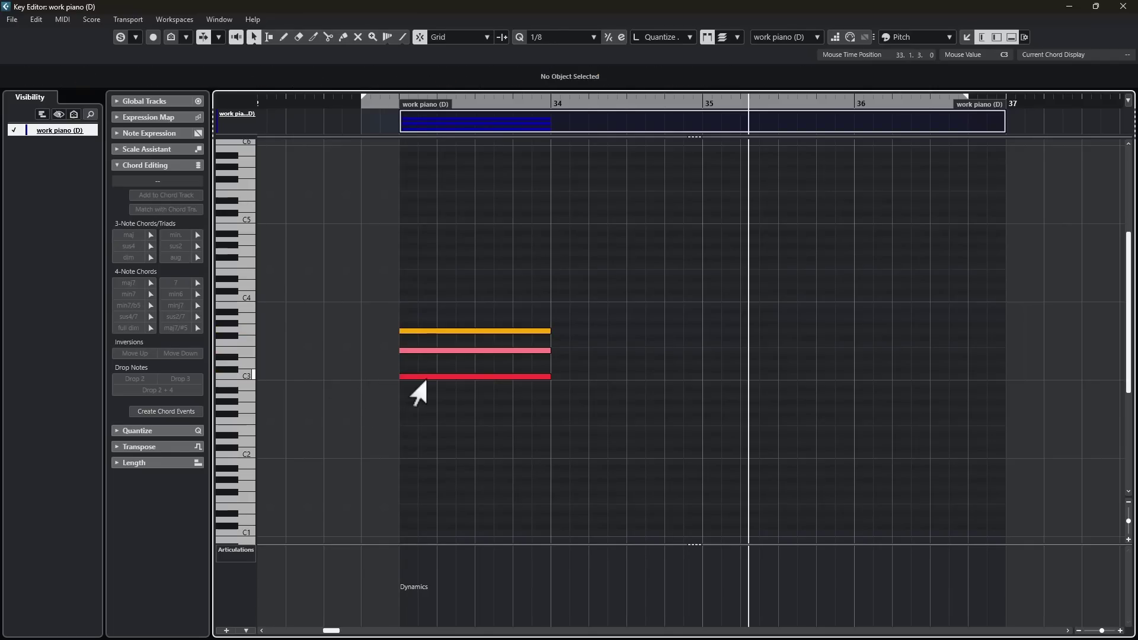
pyautogui.click(412, 377)
pyautogui.click(399, 350)
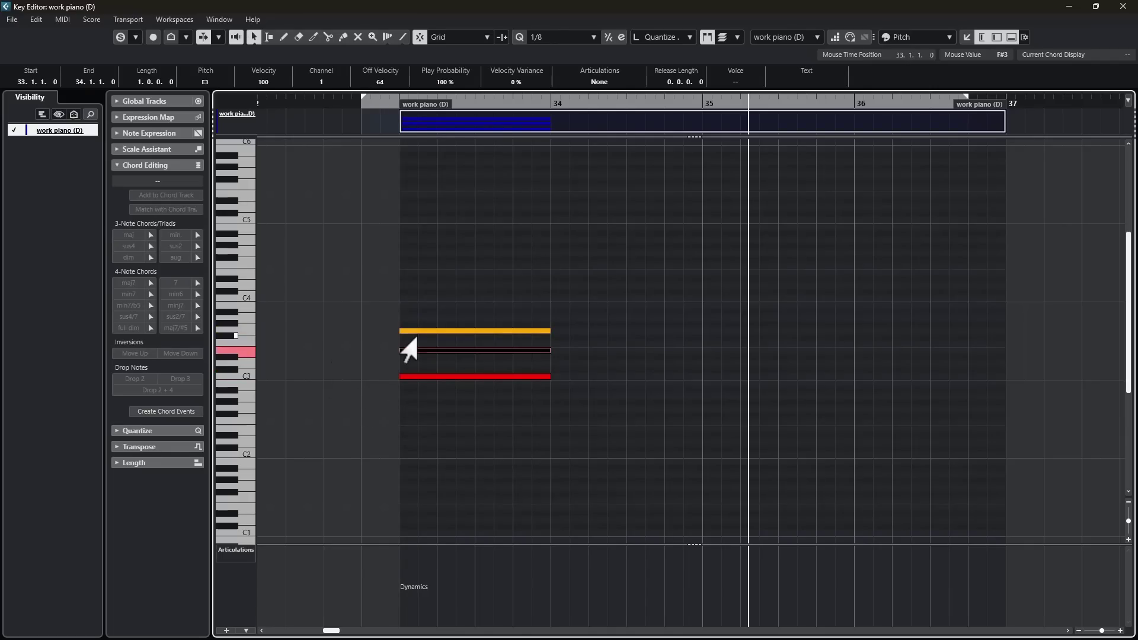
pyautogui.click(401, 331)
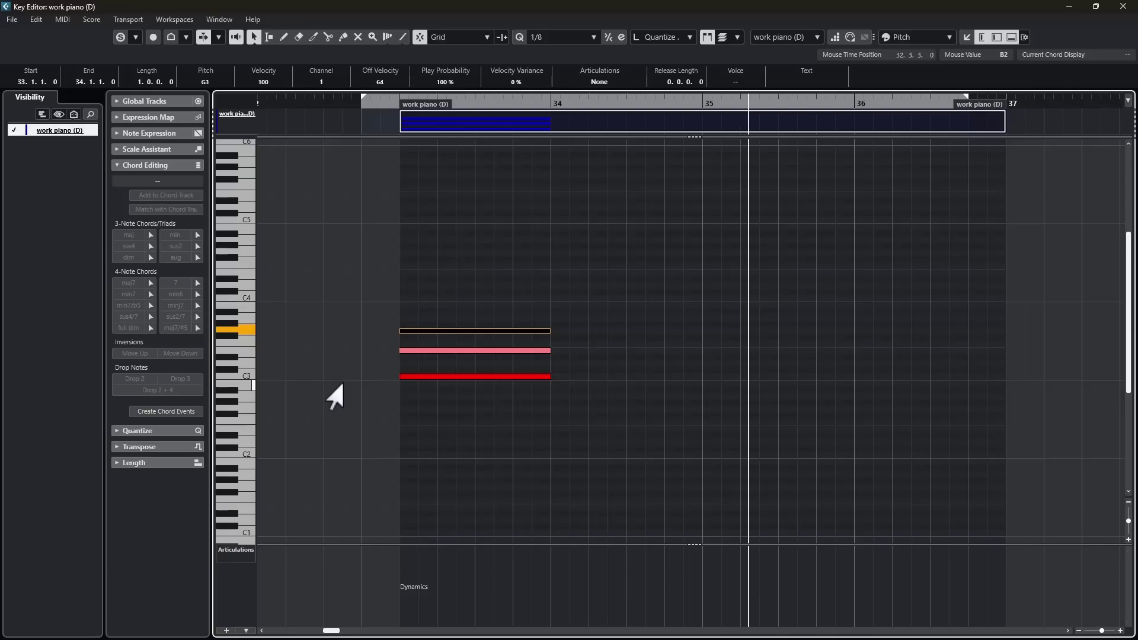
pyautogui.click(417, 378)
pyautogui.click(356, 345)
# Insert a one-bar major triad on F3 at bar 34 and audition its individual notes.
pyautogui.moveTo(127, 262); pyautogui.dragTo(560, 345)
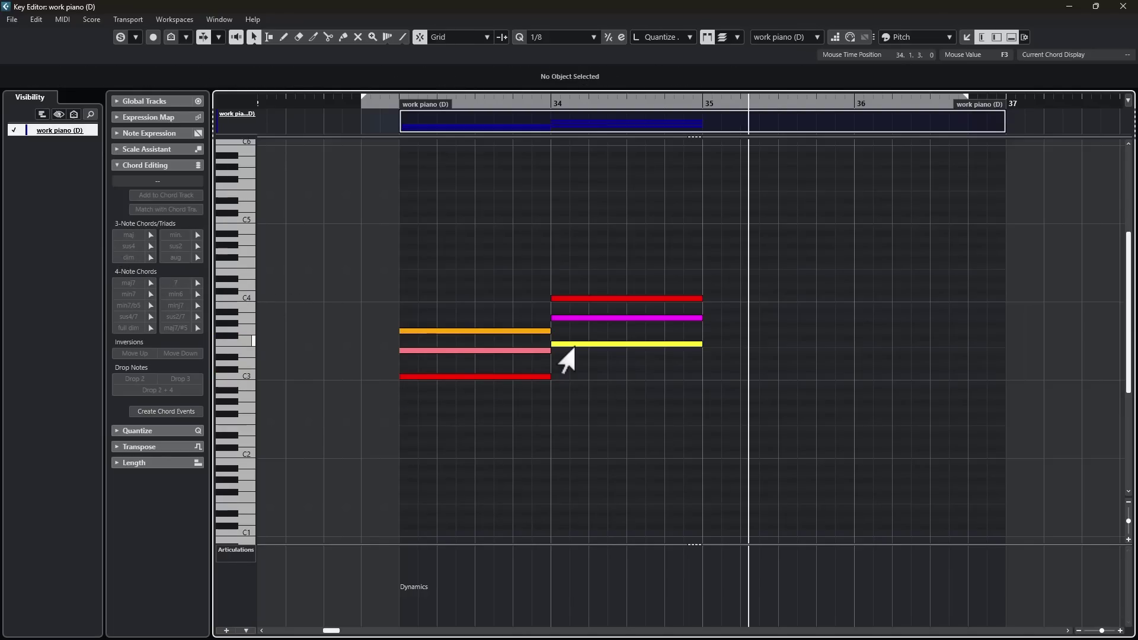
pyautogui.click(563, 345)
pyautogui.click(566, 318)
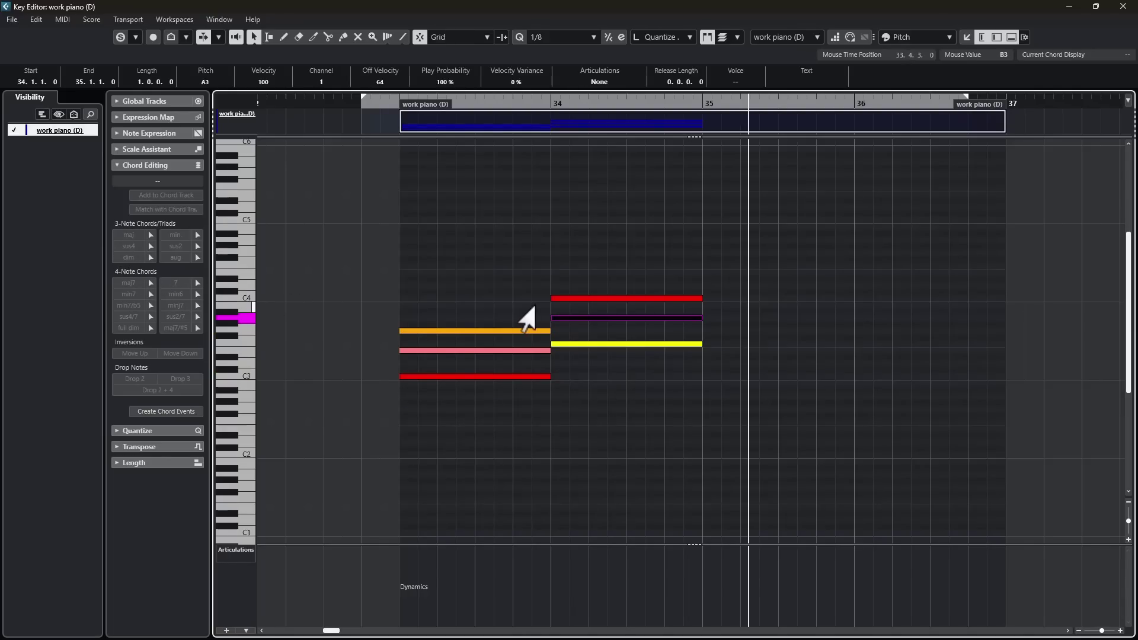
pyautogui.click(566, 300)
pyautogui.click(432, 339)
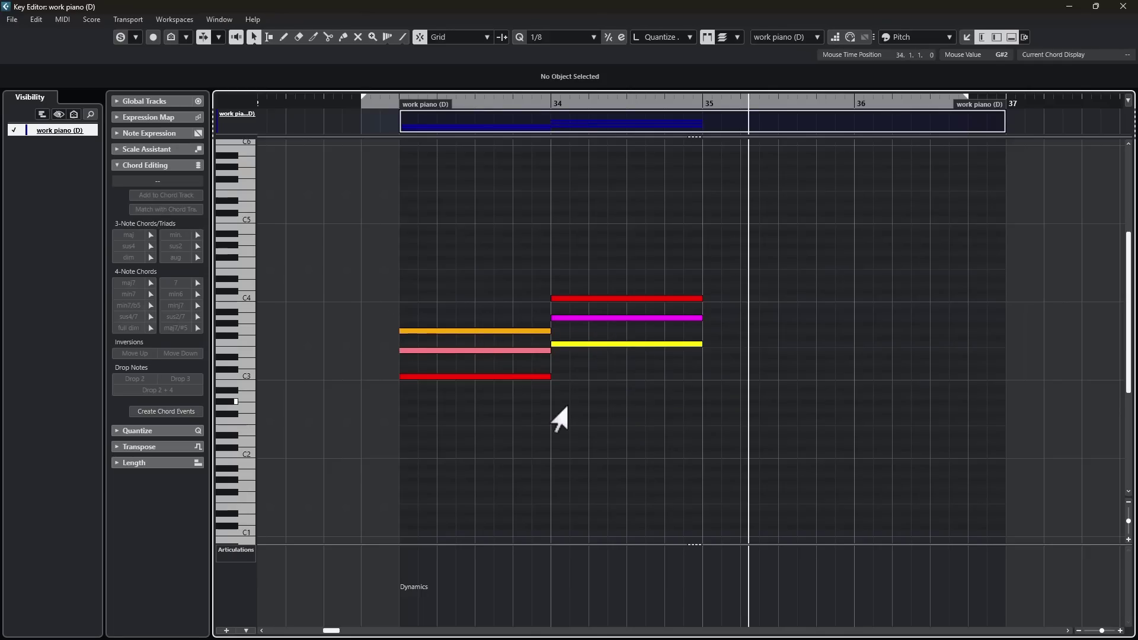
# Move the top note of the F major chord in bar 34 down an octave to C3.
pyautogui.click(400, 377)
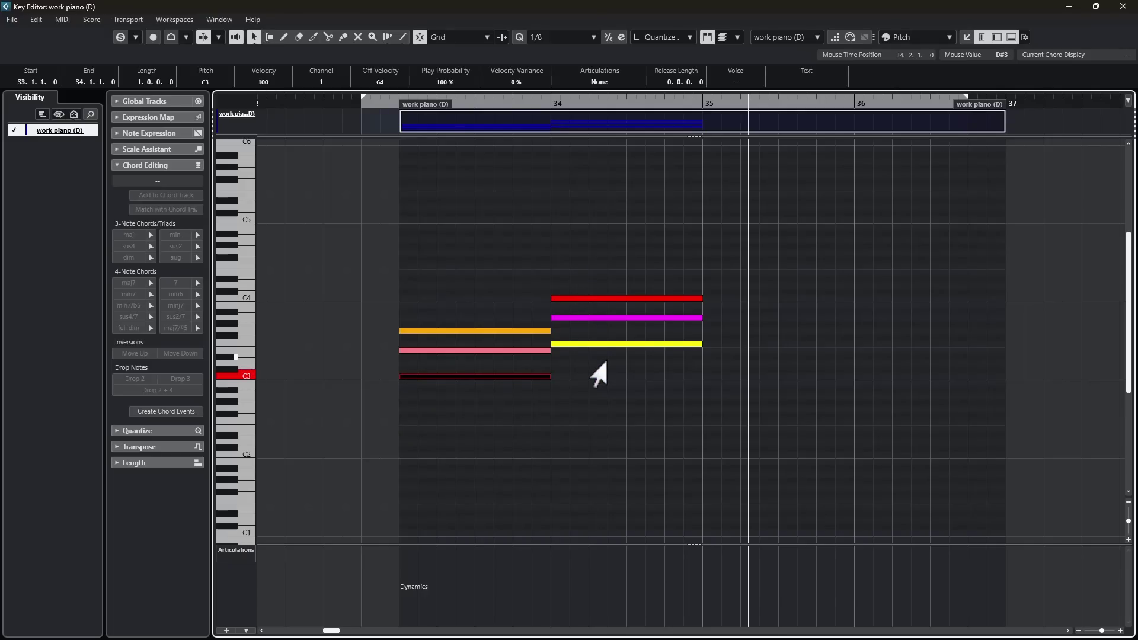
pyautogui.click(613, 299)
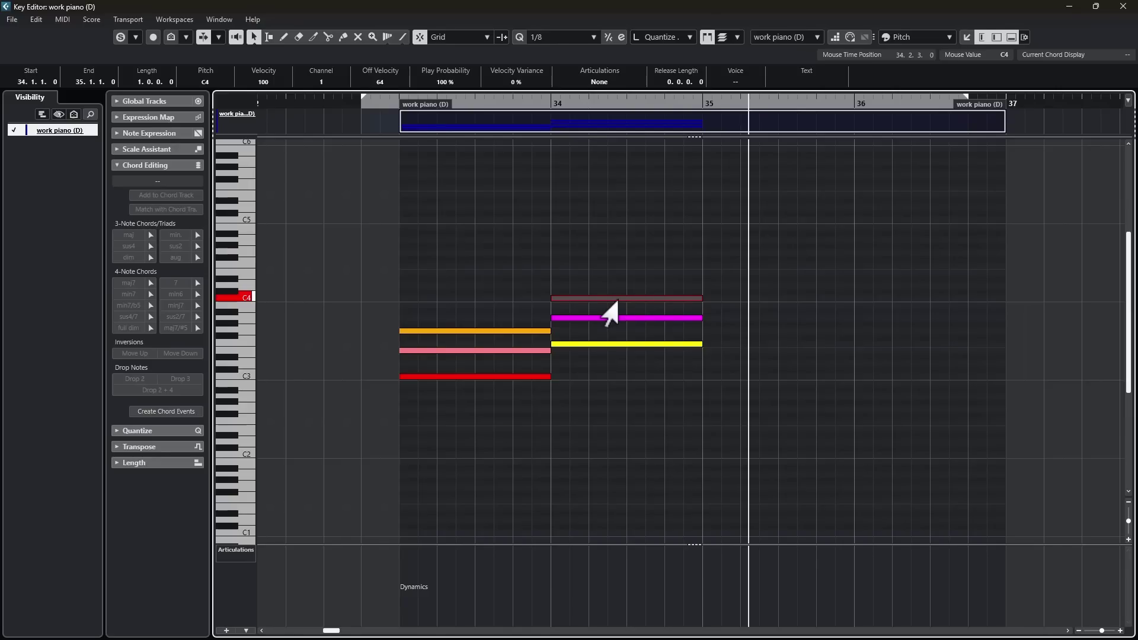
pyautogui.moveTo(615, 300); pyautogui.dragTo(621, 377)
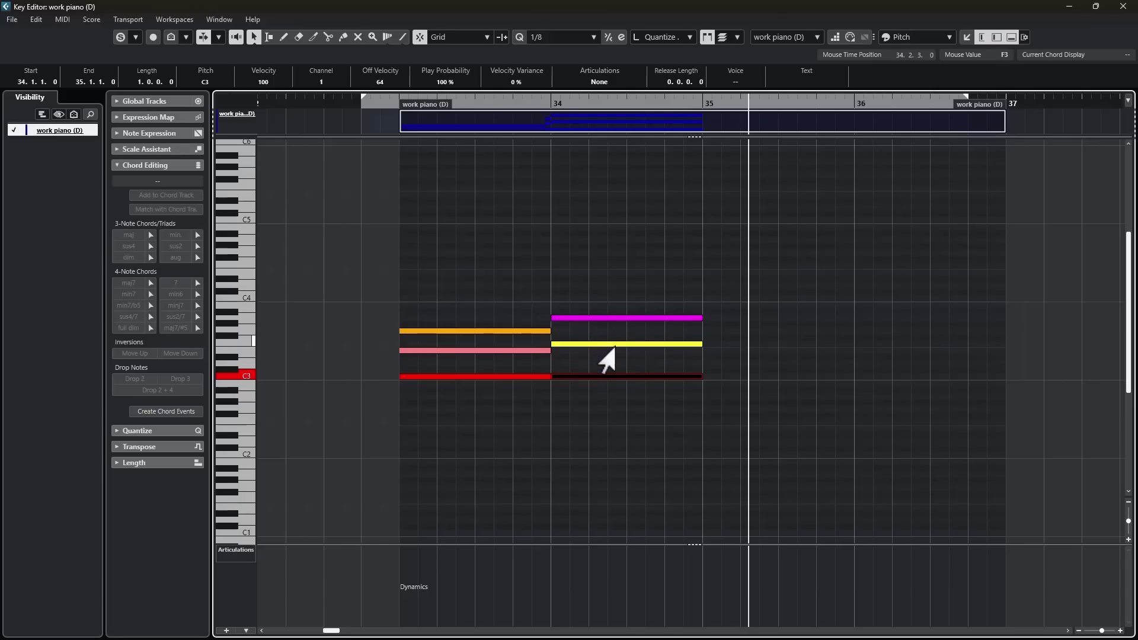
pyautogui.click(529, 415)
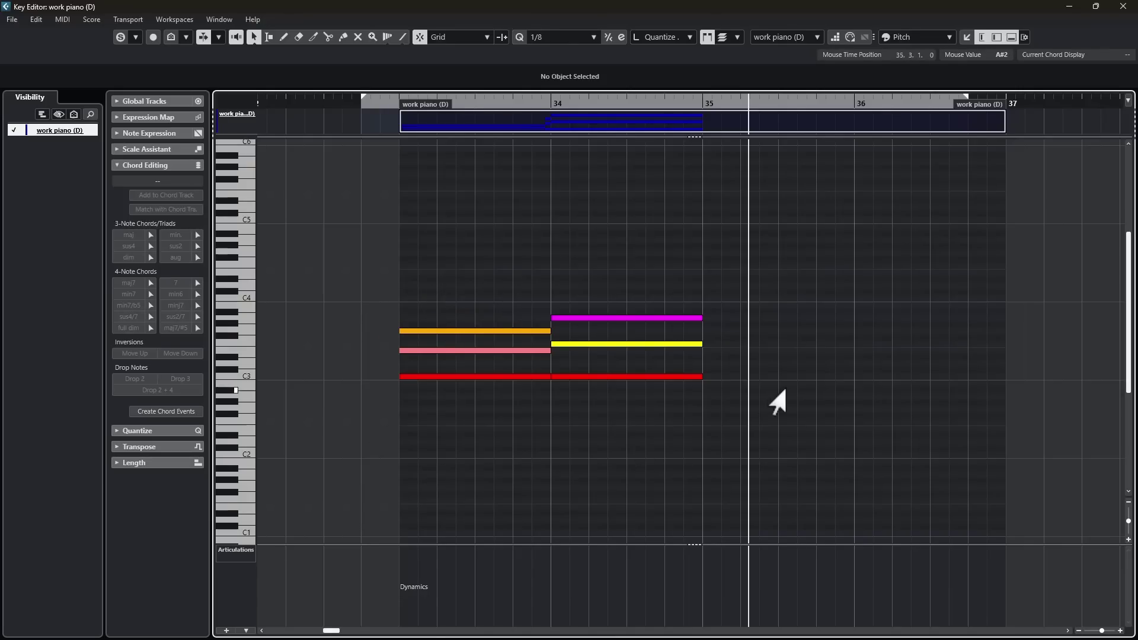
# Play back the two chords from bar 33 and compare their lower and middle notes.
pyautogui.click(399, 99)
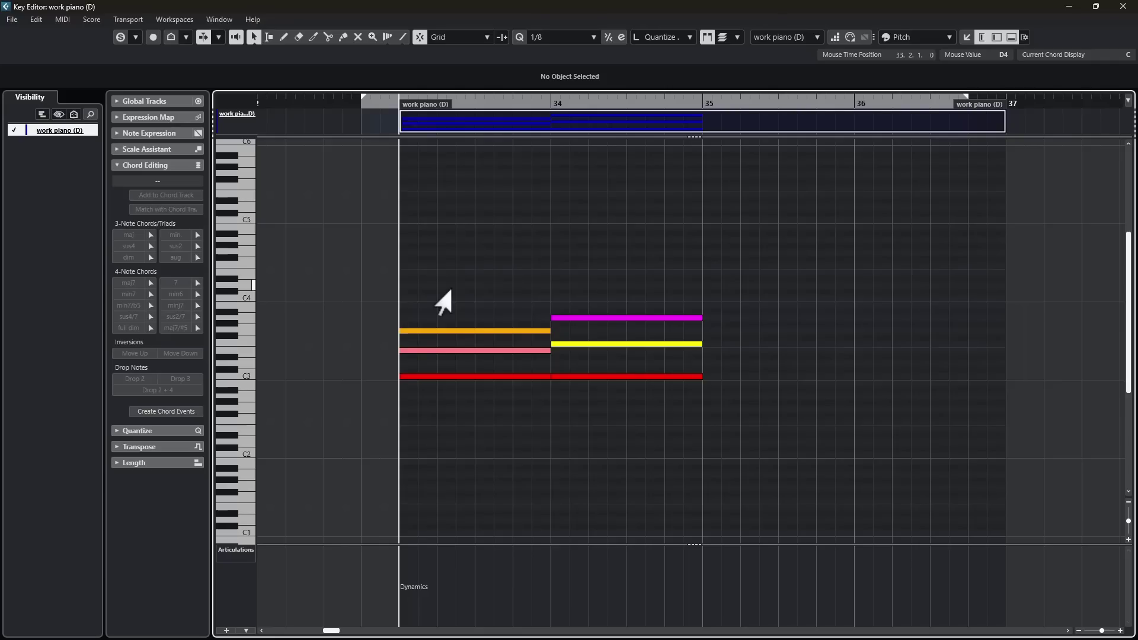
pyautogui.press('space')
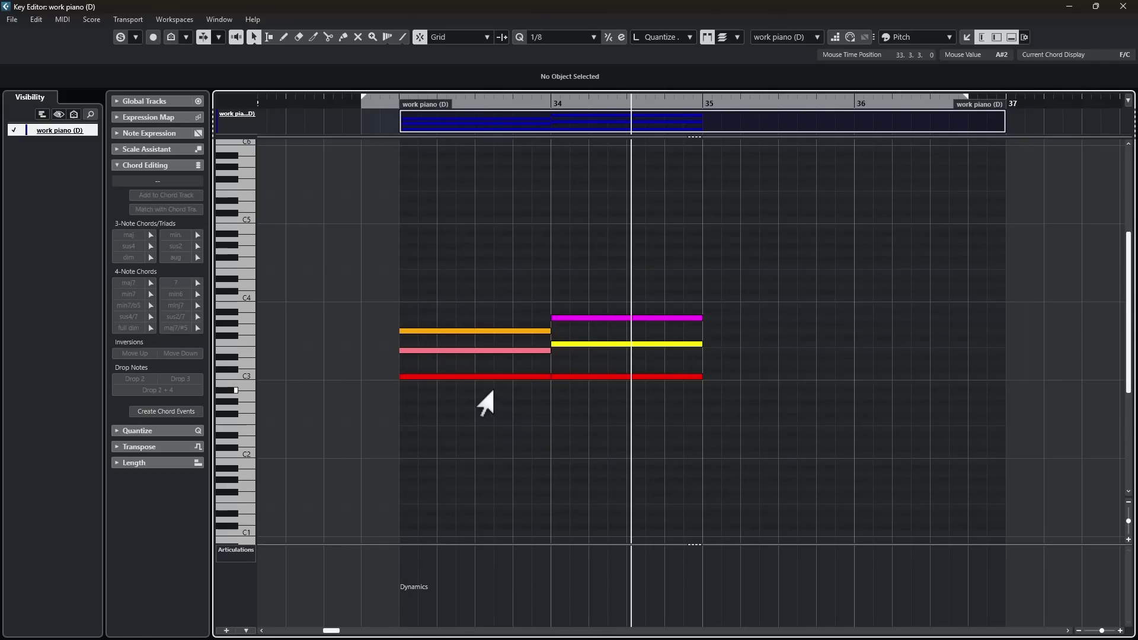
pyautogui.click(466, 377)
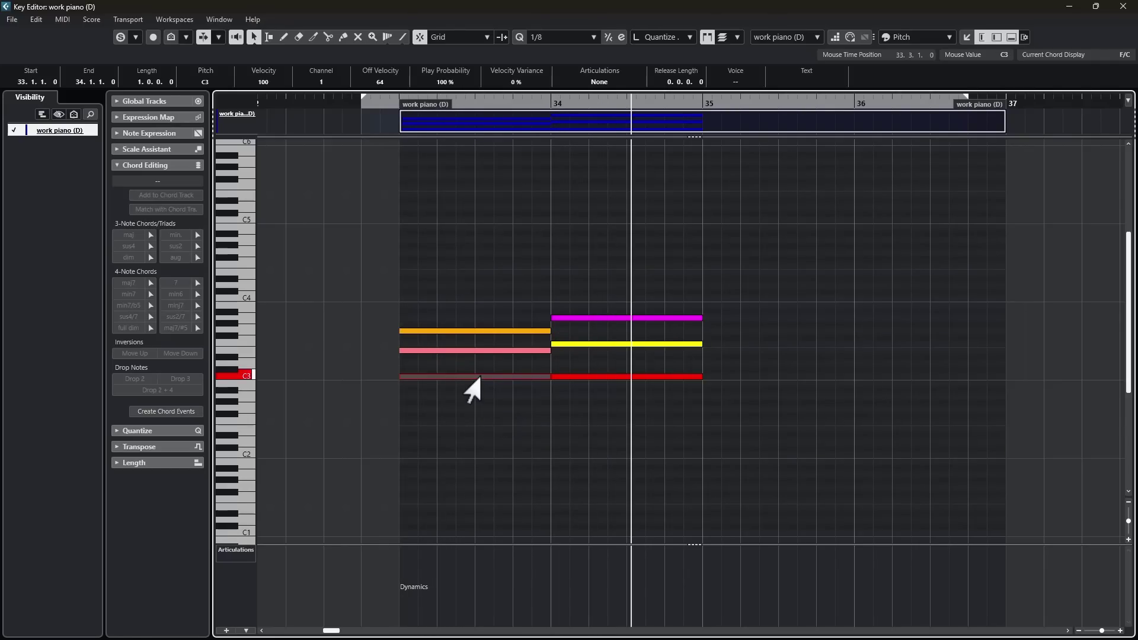
pyautogui.click(569, 376)
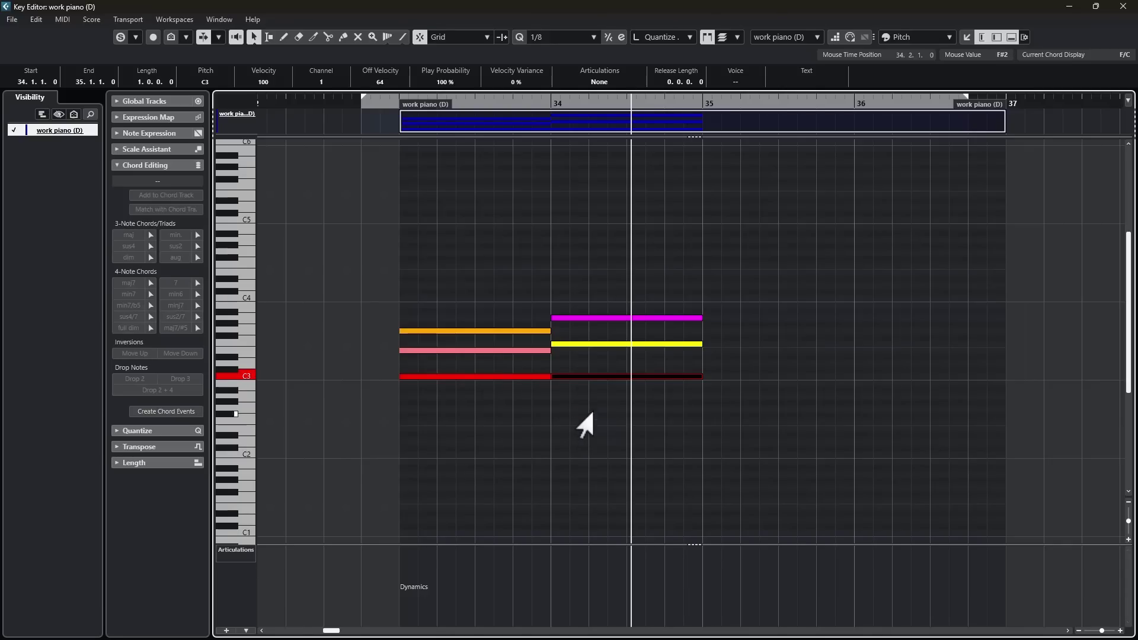
pyautogui.click(477, 350)
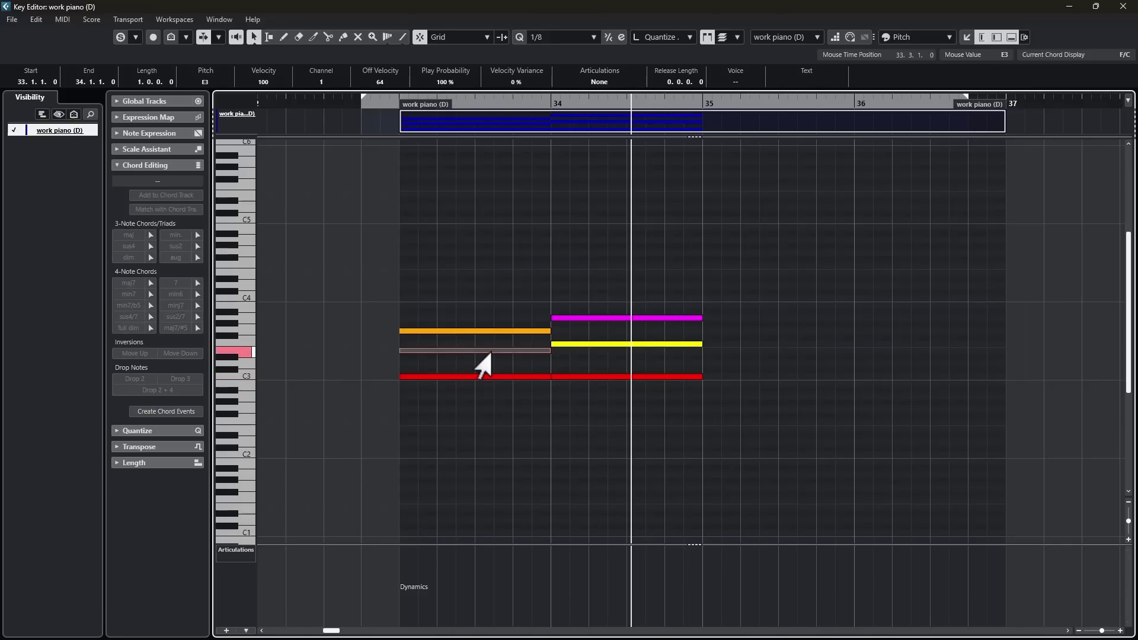
pyautogui.click(557, 345)
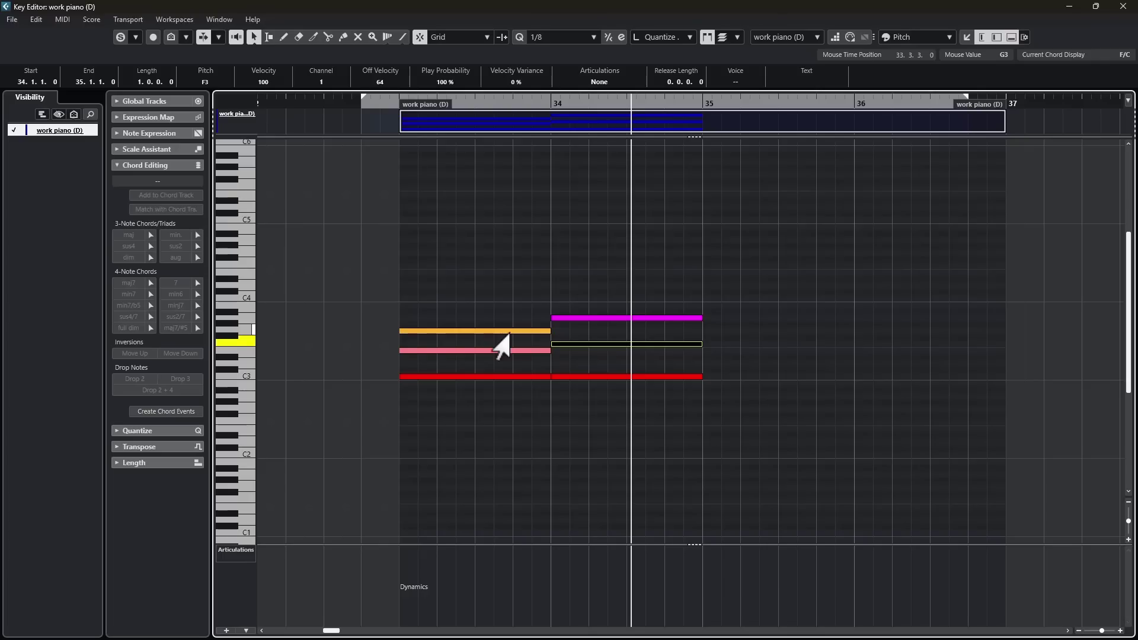
pyautogui.click(497, 337)
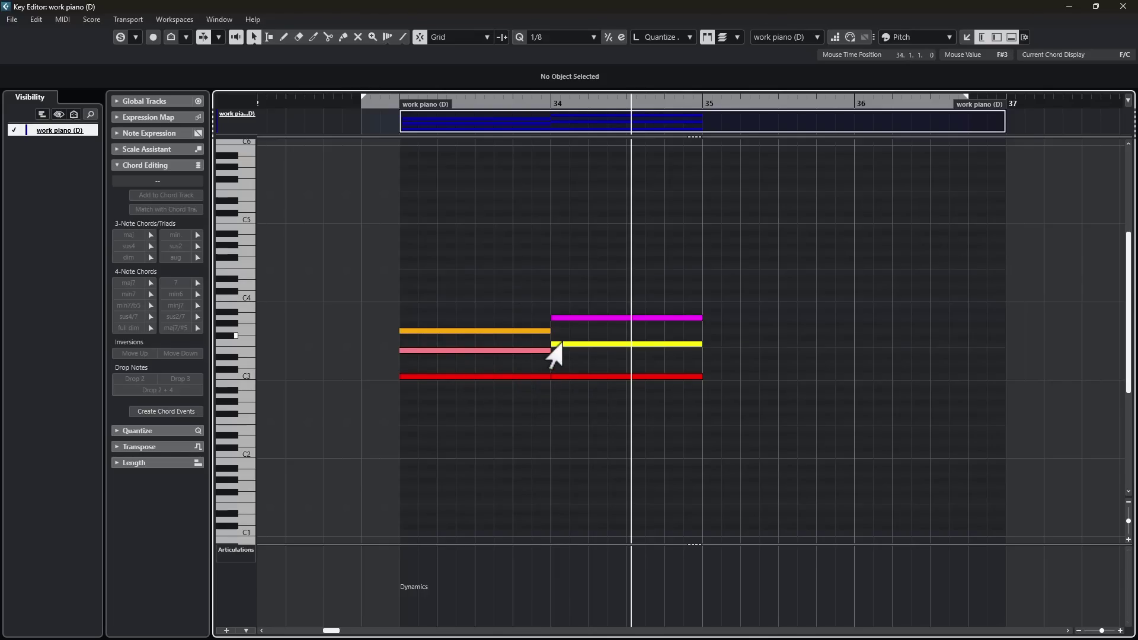
# Examine how the lowest and upper notes lead from the bar 33 chord into the bar 34 chord.
pyautogui.click(499, 376)
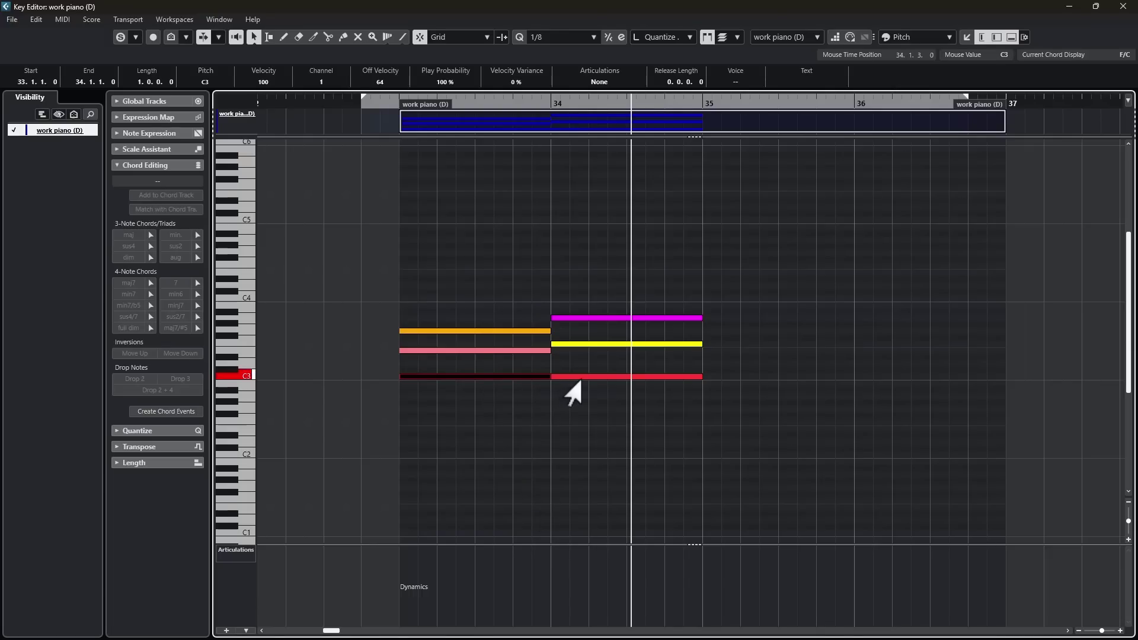
pyautogui.click(567, 379)
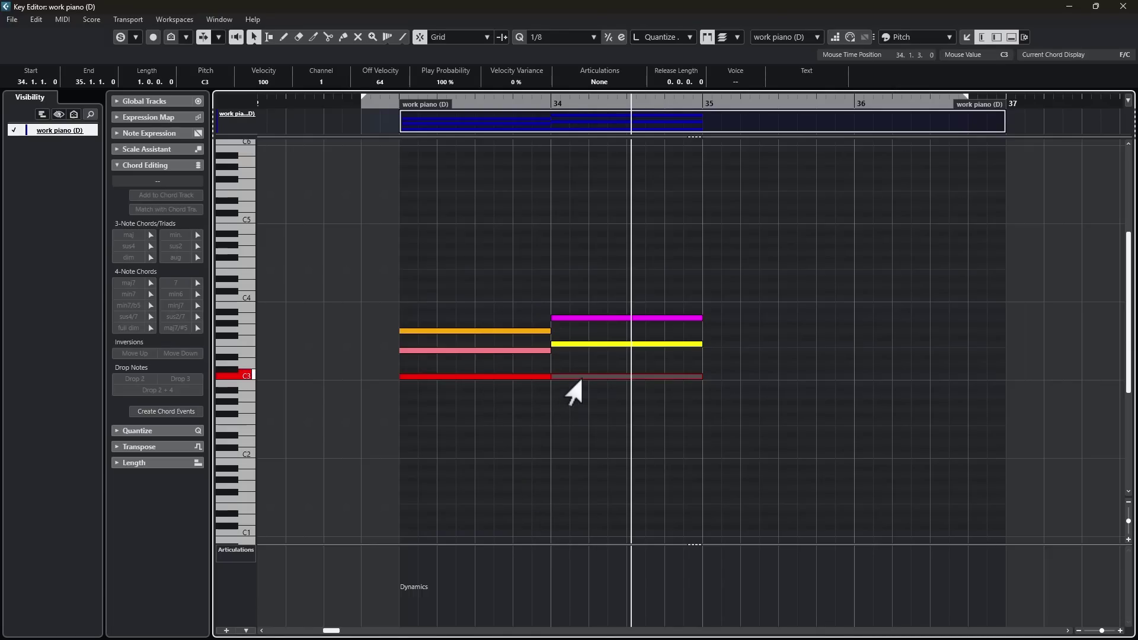
pyautogui.click(510, 350)
pyautogui.click(534, 331)
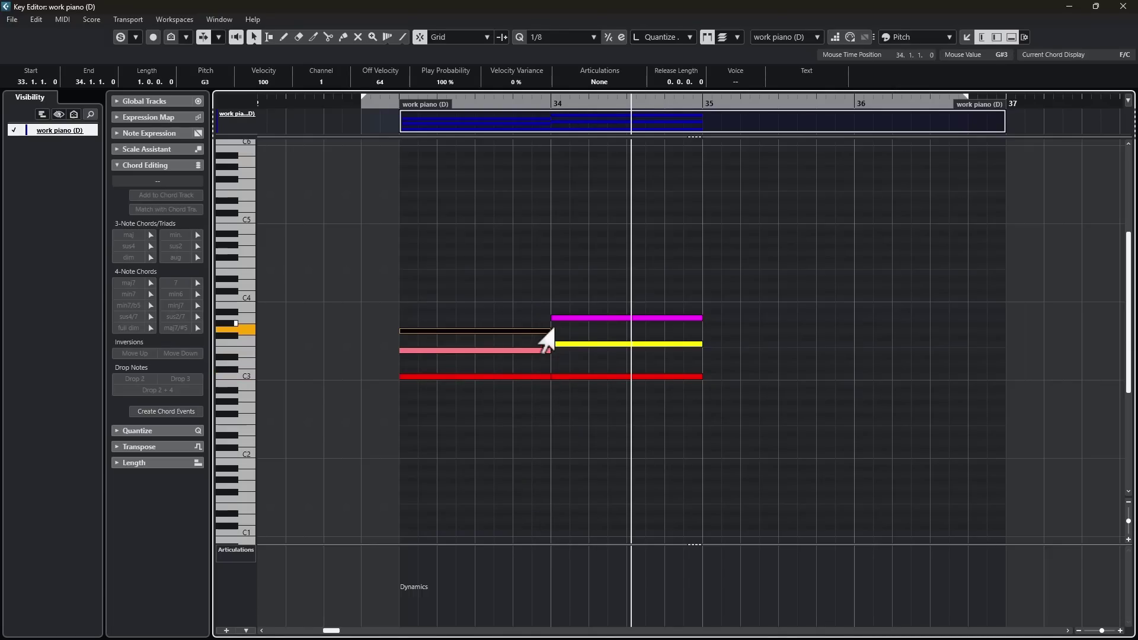
pyautogui.click(554, 319)
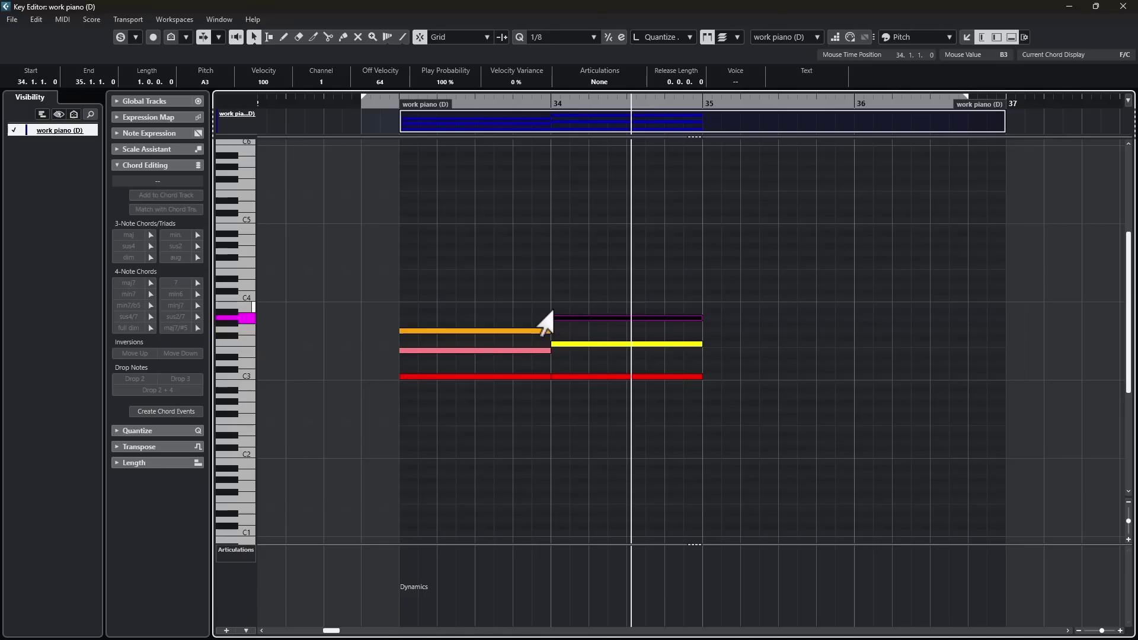
pyautogui.click(512, 309)
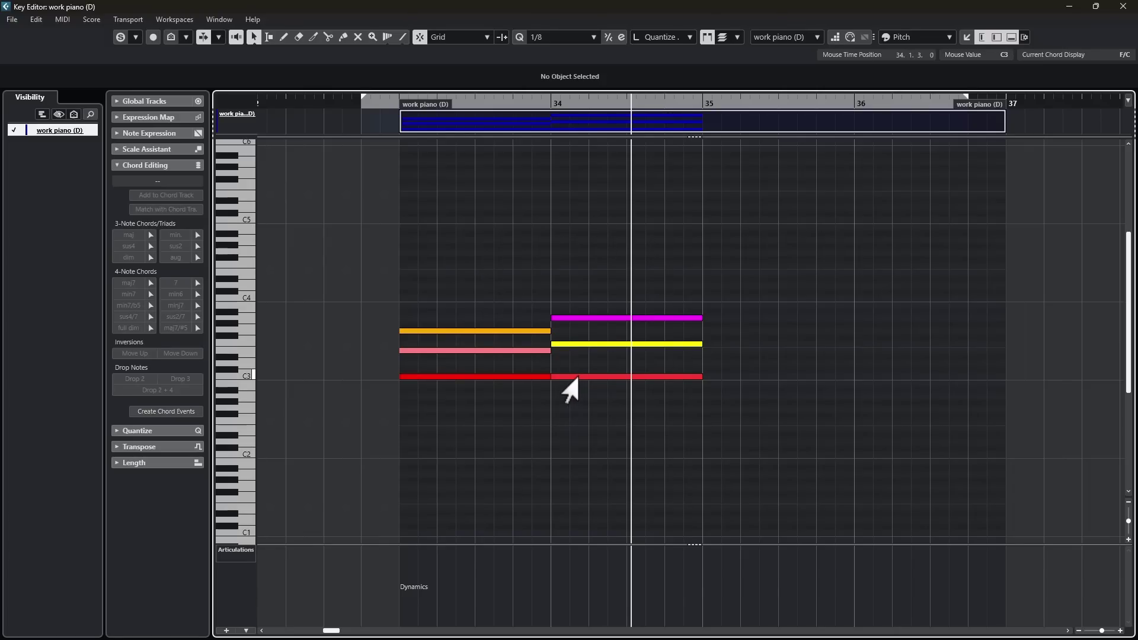
# Move the C3 note of the bar 34 chord back up an octave to C4.
pyautogui.moveTo(563, 378); pyautogui.dragTo(575, 300)
pyautogui.click(343, 368)
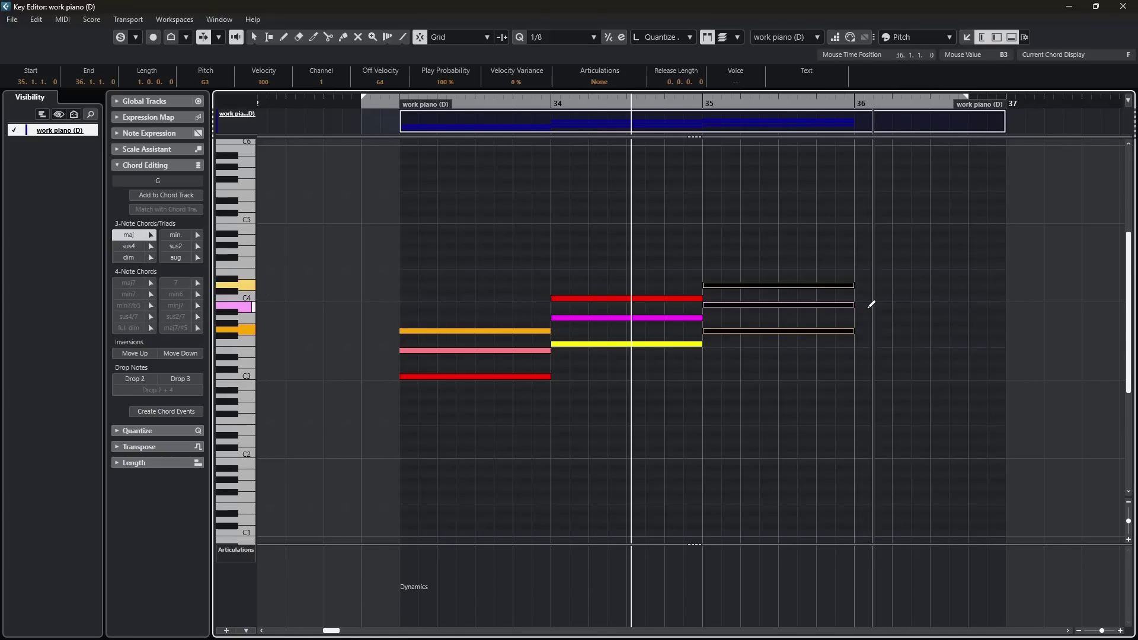
# Insert one-bar major triads on G3 at bar 35 and C4 at bar 36, and play the progression from bar 33.
pyautogui.moveTo(858, 297); pyautogui.dragTo(1006, 297)
pyautogui.click(399, 101)
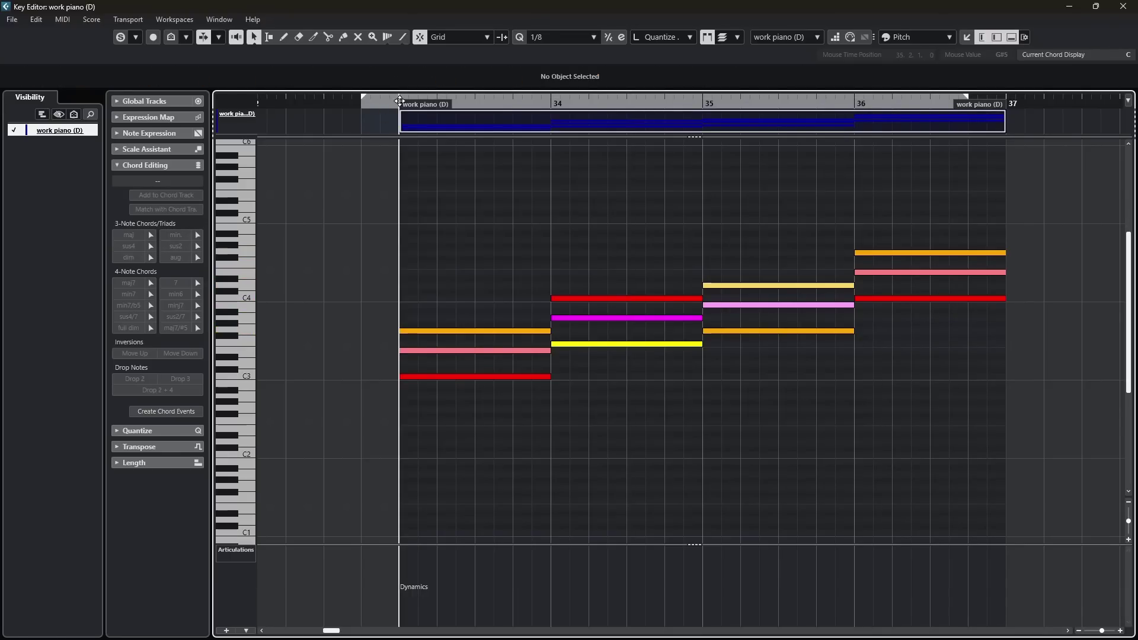
pyautogui.press('space')
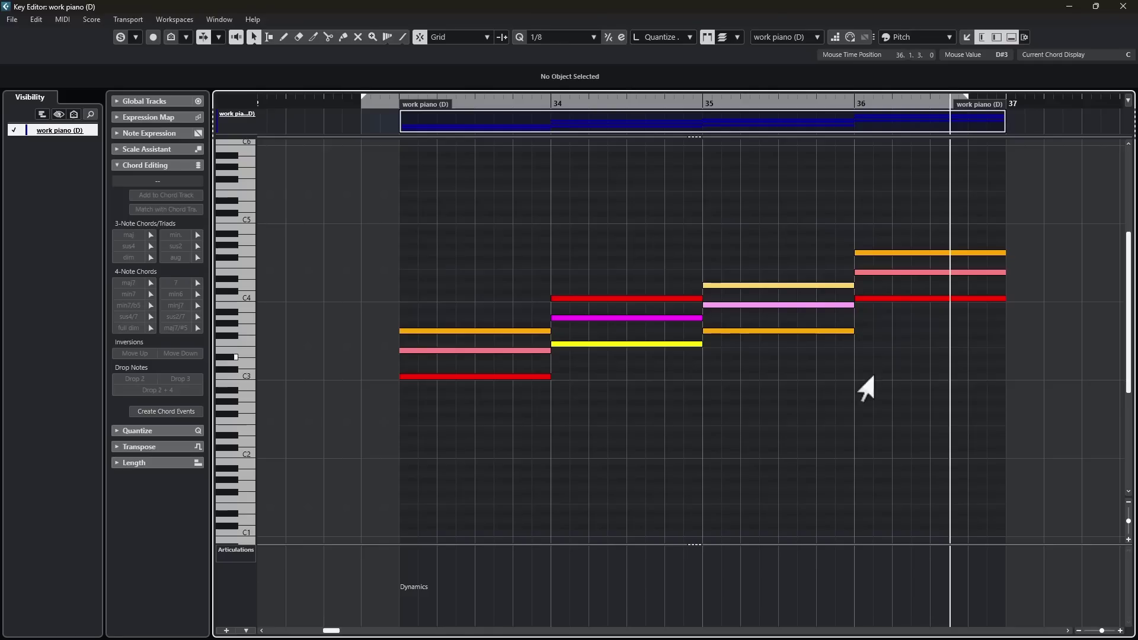
# Lower the C4 note of the F major chord in bar 34 to C3, inverting the chord.
pyautogui.click(582, 299)
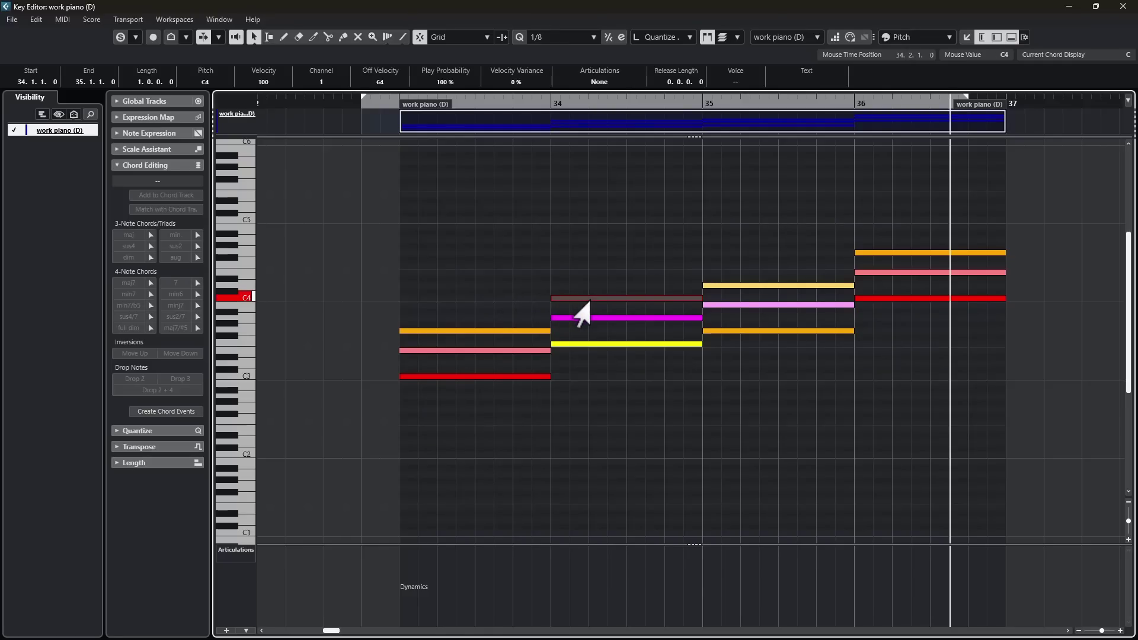
pyautogui.moveTo(576, 301); pyautogui.dragTo(580, 377)
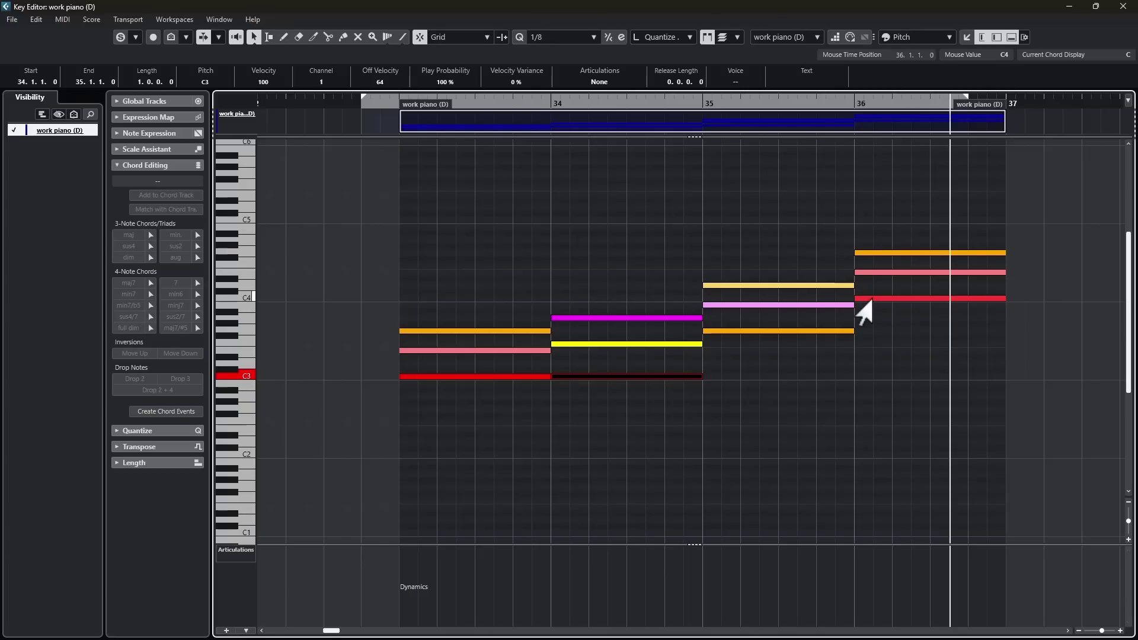
# Lower all three notes of the C major chord in bar 36 by one octave so it starts on C3.
pyautogui.moveTo(857, 300); pyautogui.dragTo(868, 378)
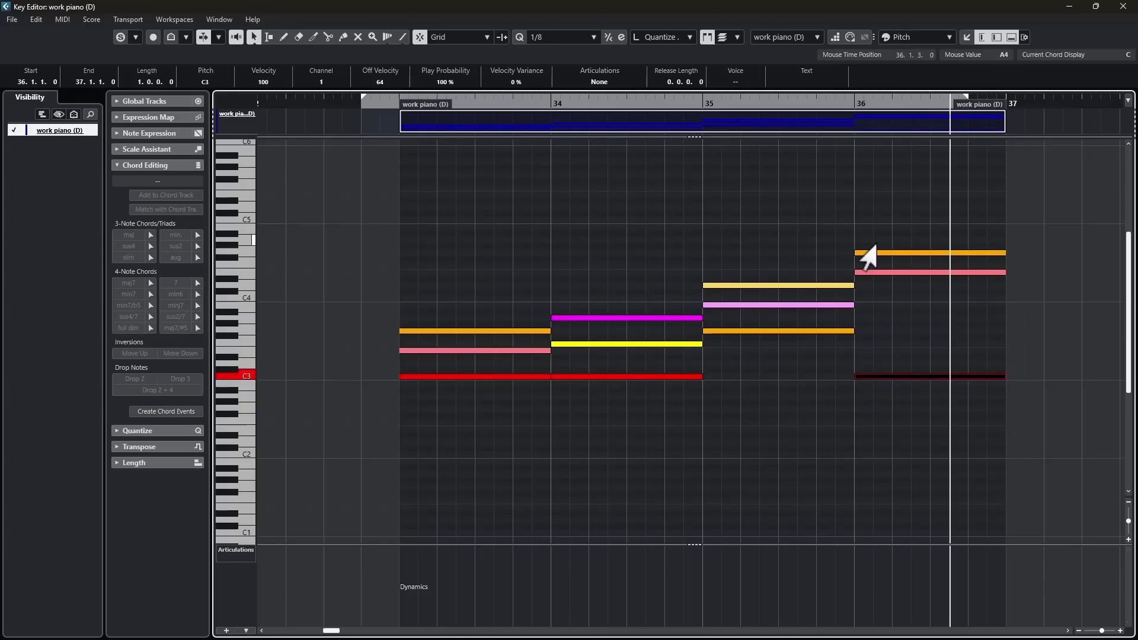
pyautogui.moveTo(862, 246); pyautogui.dragTo(896, 303)
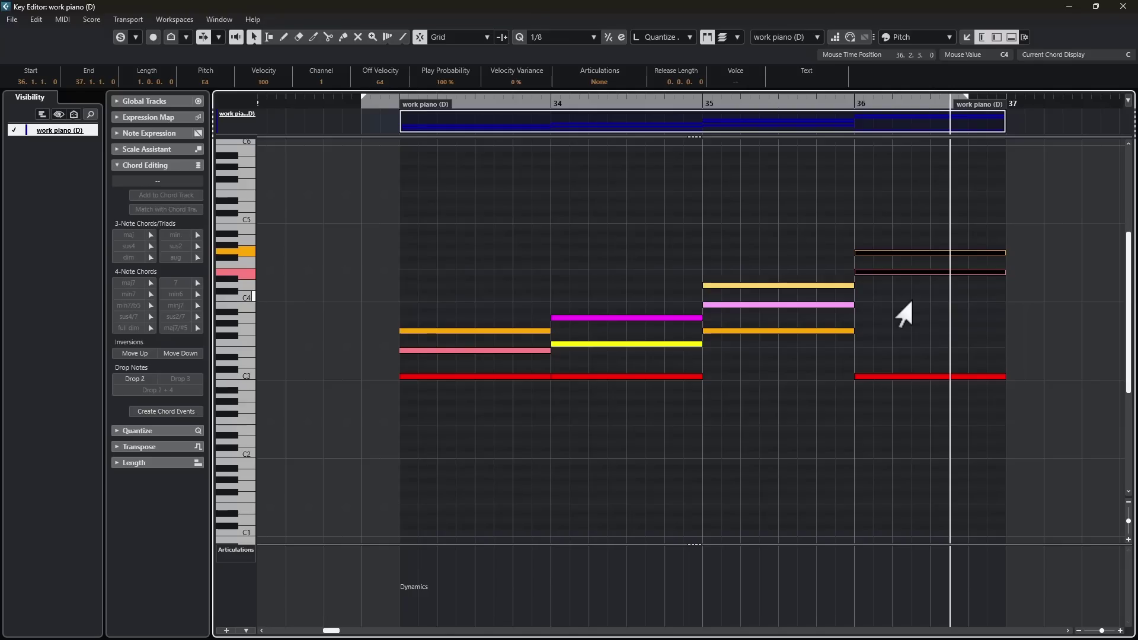
pyautogui.hotkey('shift', 'Down')
# Lower the D4 note of the G major chord in bar 35 by one octave to D3, inverting the chord.
pyautogui.click(747, 287)
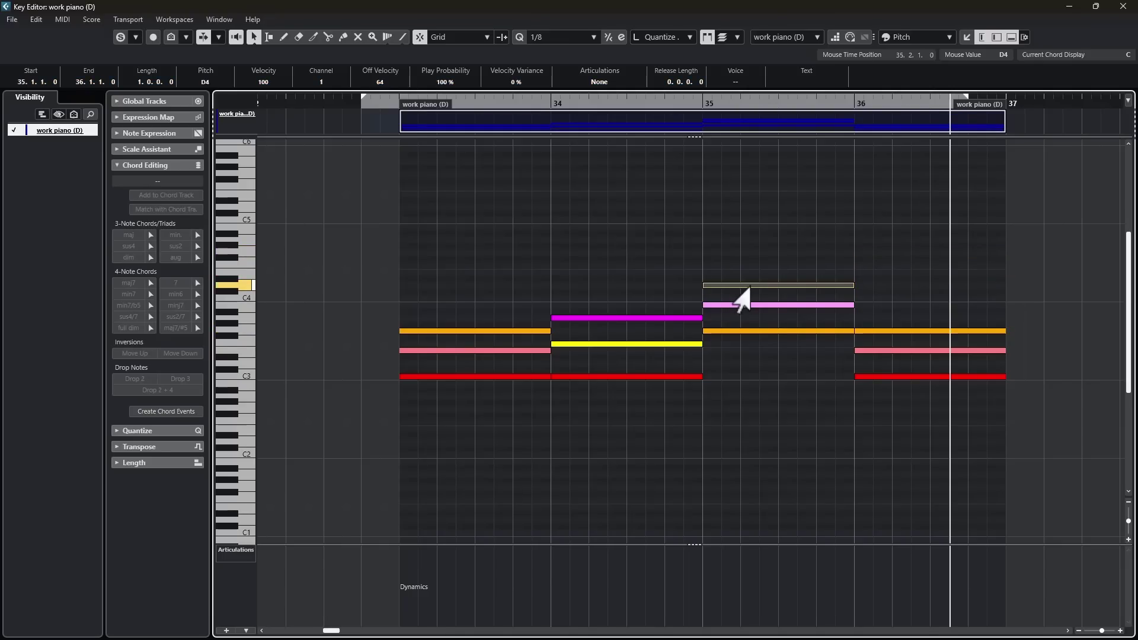
pyautogui.hotkey('shift', 'Down')
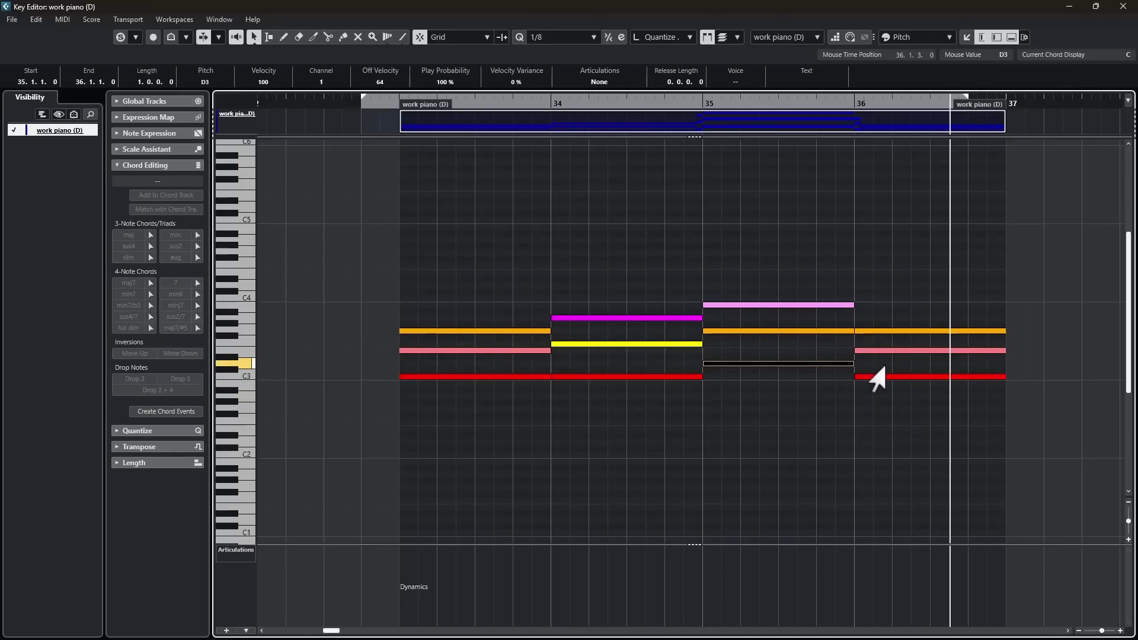
pyautogui.click(820, 399)
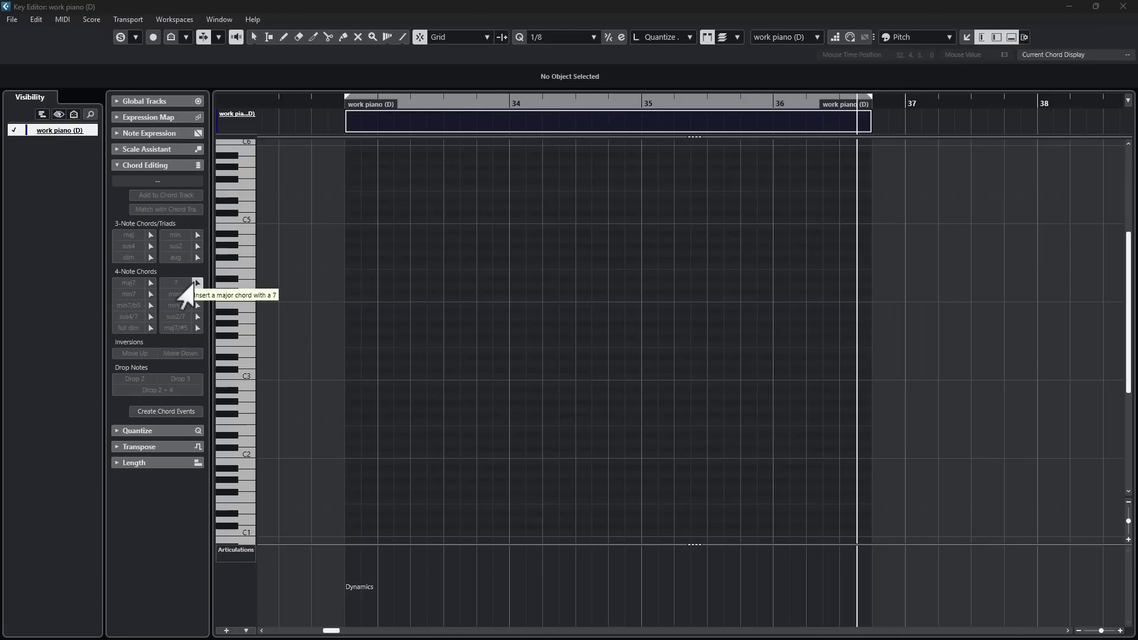
# Insert a C7 chord on C3 in the empty piano part, lasting from the part's start to bar 34.
pyautogui.moveTo(351, 373); pyautogui.dragTo(507, 374)
pyautogui.press('1')
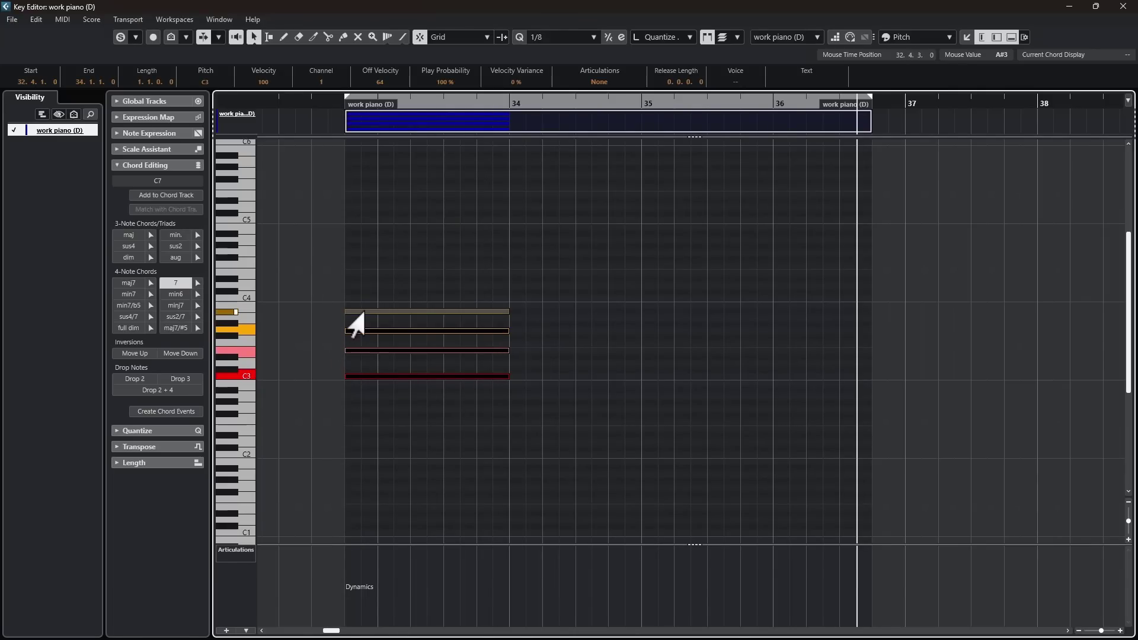
pyautogui.click(622, 267)
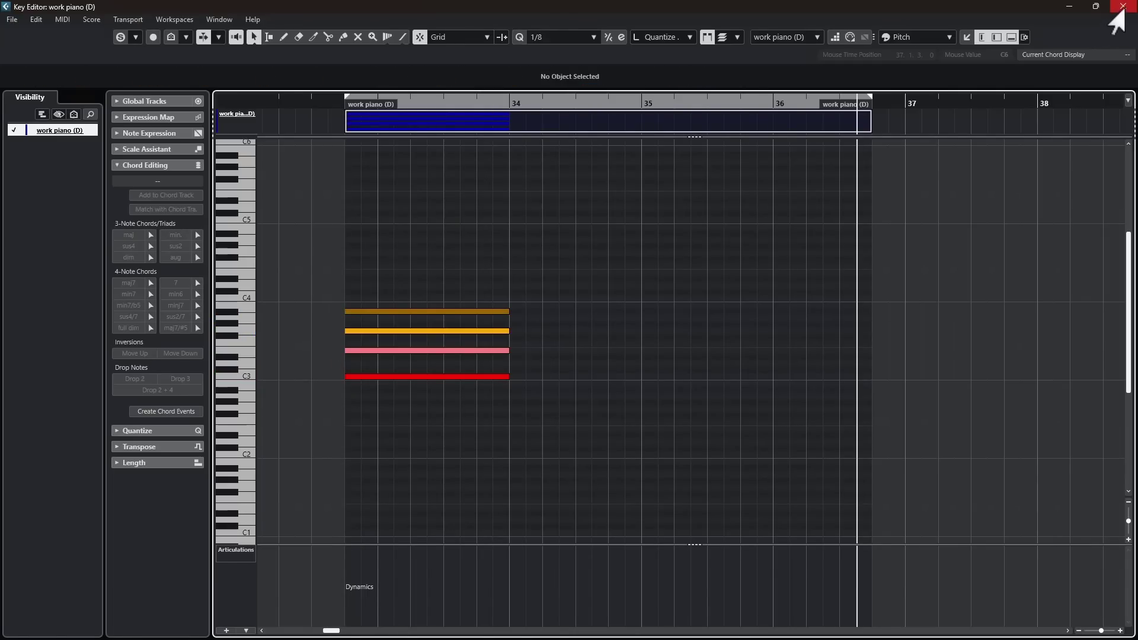
# Create a chord-track event from the piano part, including bass notes and tensions, and move the chord and part to start at bar 33.
pyautogui.click(1120, 8)
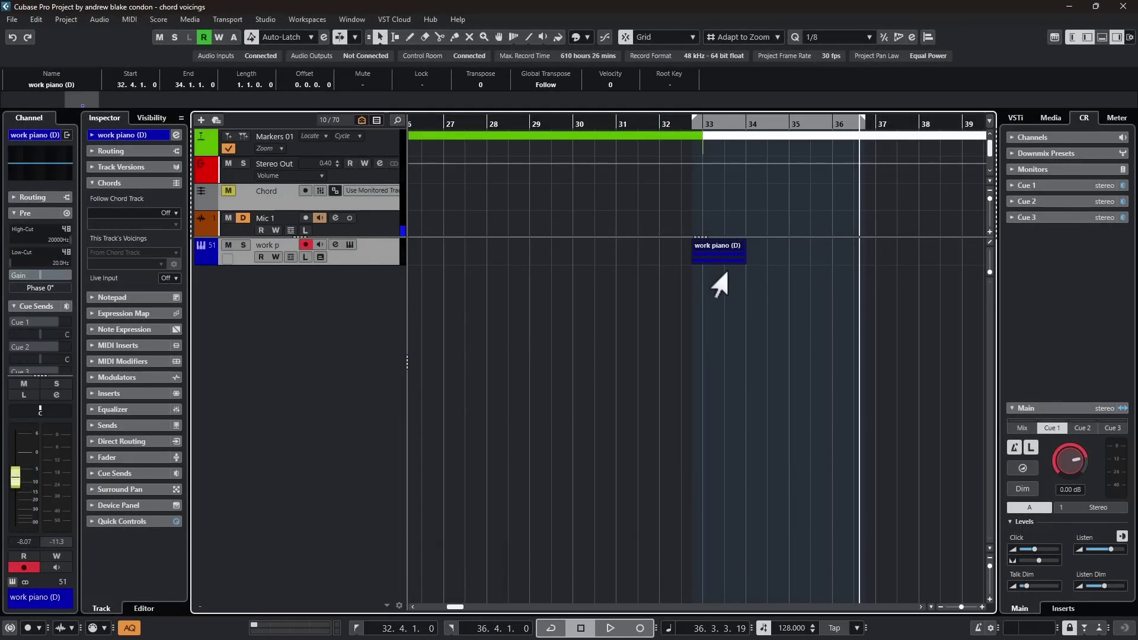
pyautogui.moveTo(701, 254); pyautogui.dragTo(726, 190)
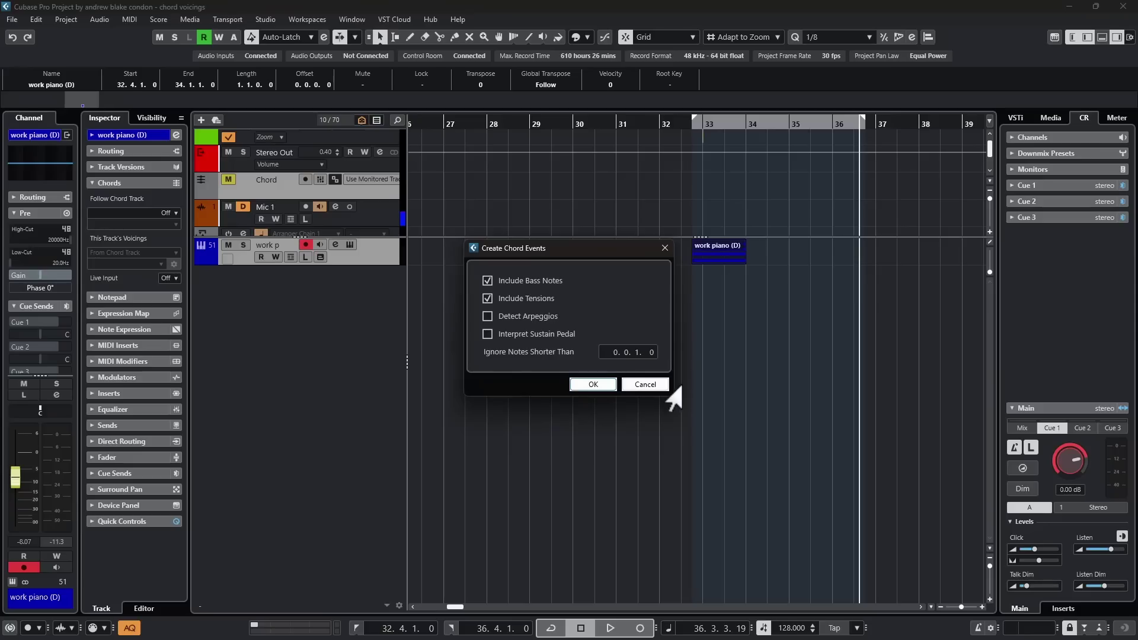
pyautogui.click(592, 384)
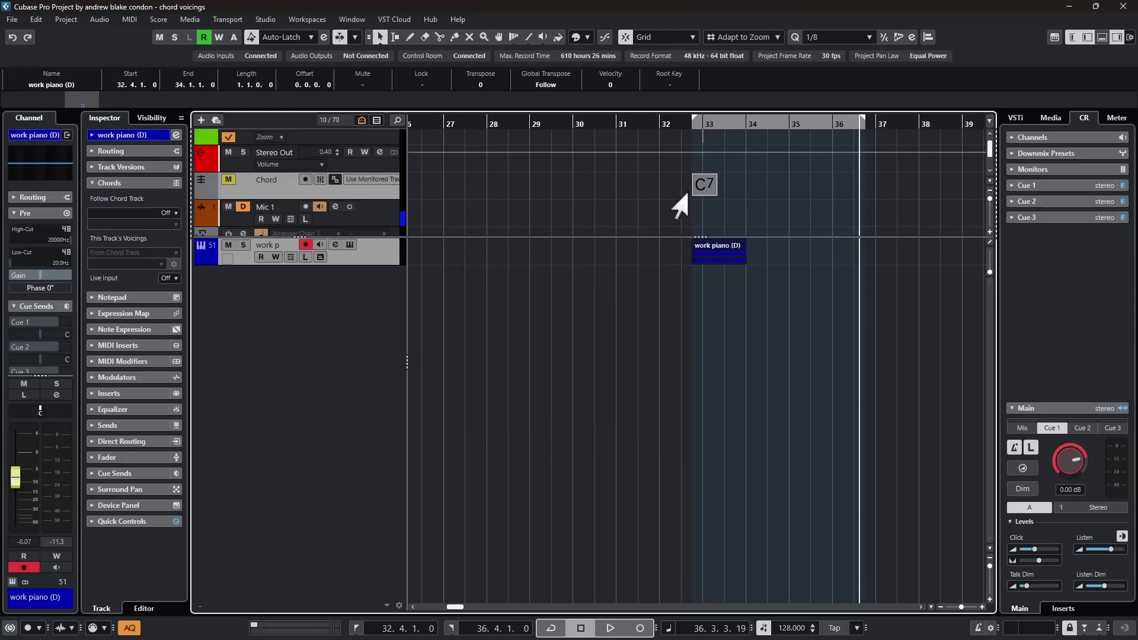
pyautogui.moveTo(695, 193); pyautogui.dragTo(706, 193)
# Show the Chord Pads, replace all pad assignments with the chord track's chord, and play the C7 pad.
pyautogui.click(1098, 39)
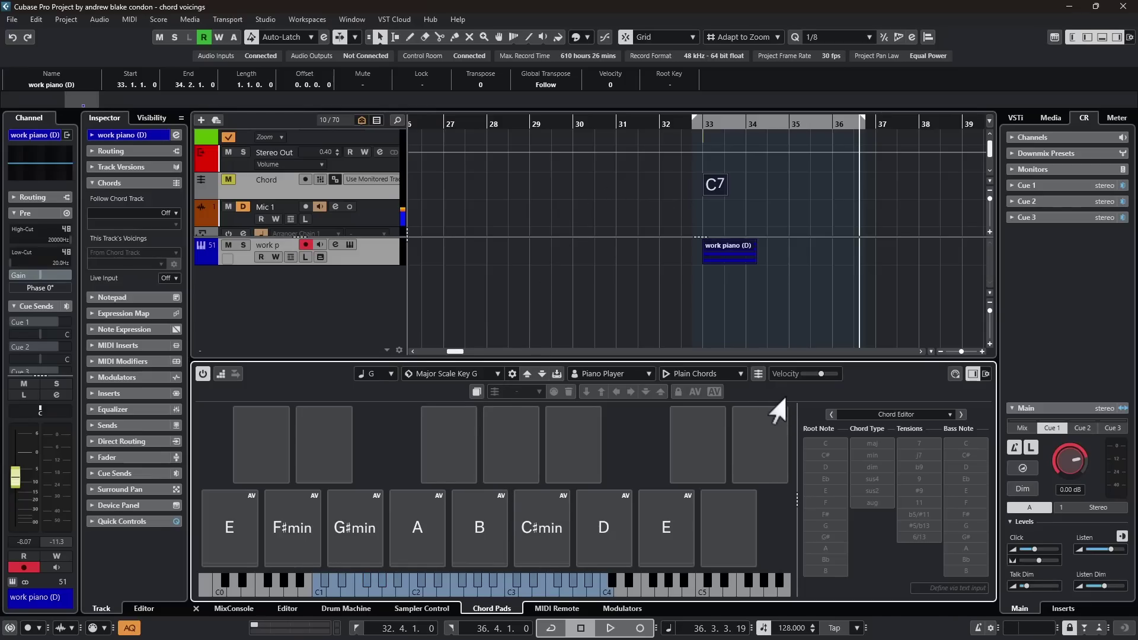
pyautogui.click(757, 374)
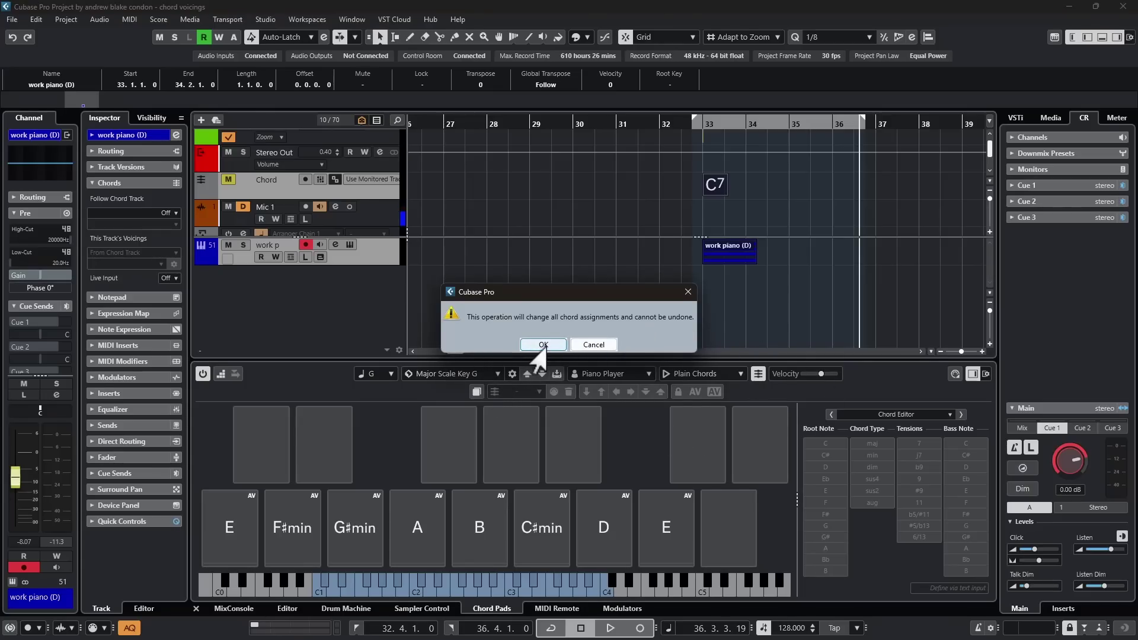
pyautogui.click(542, 344)
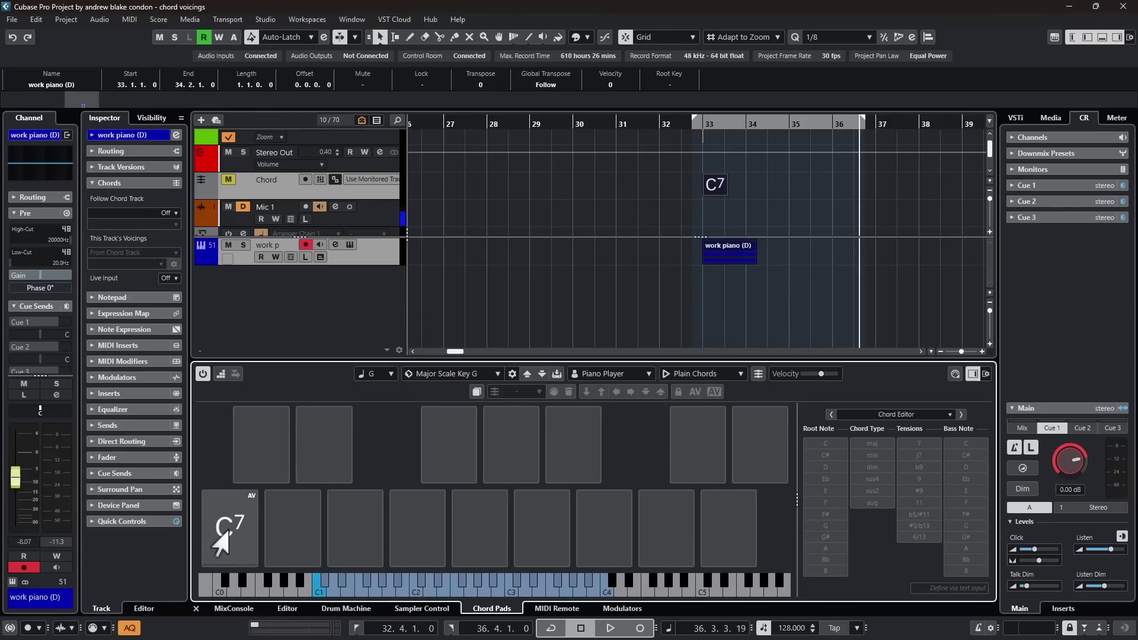
pyautogui.click(224, 543)
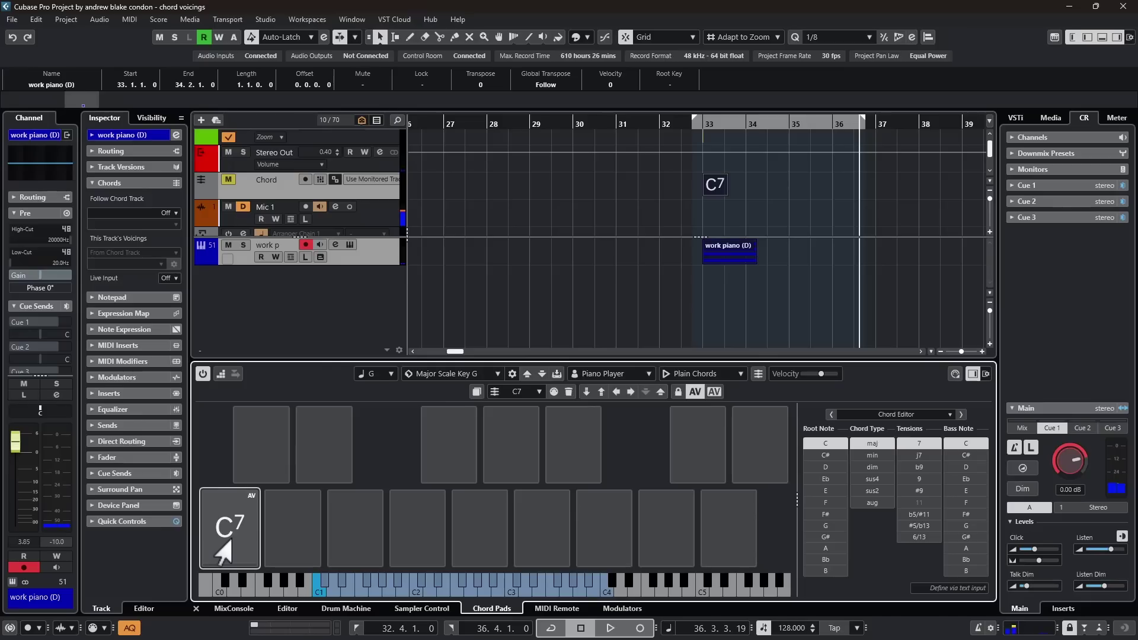
pyautogui.click(239, 541)
pyautogui.click(239, 541)
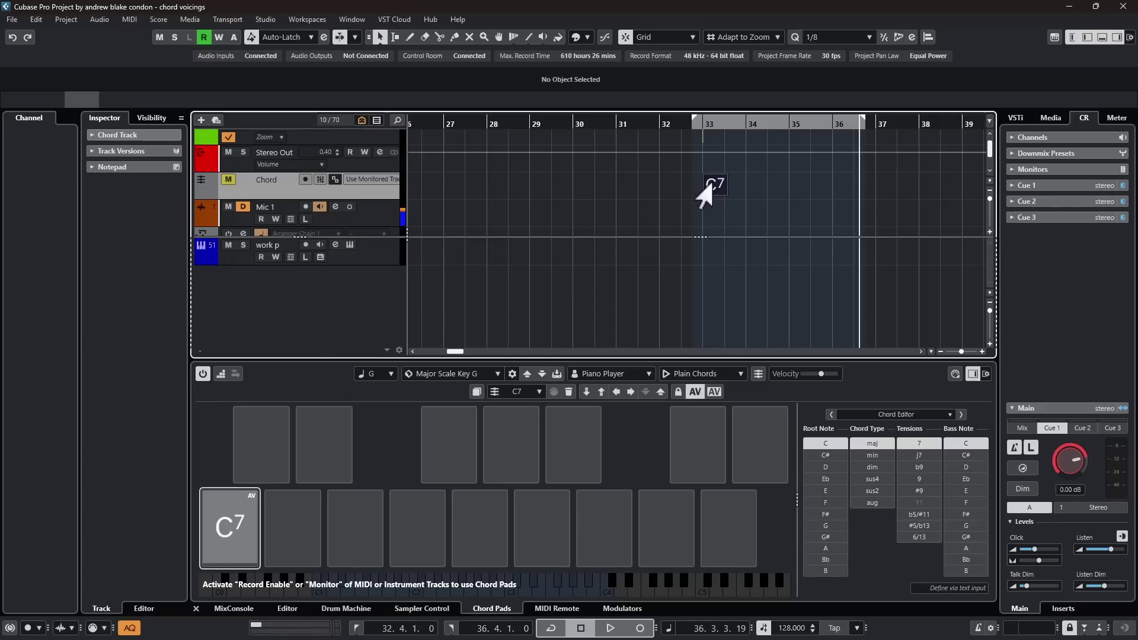
# Convert the chord track's C7 event into a part on the piano track at bar 33 and audition its notes in the Key Editor.
pyautogui.moveTo(705, 191); pyautogui.dragTo(707, 254)
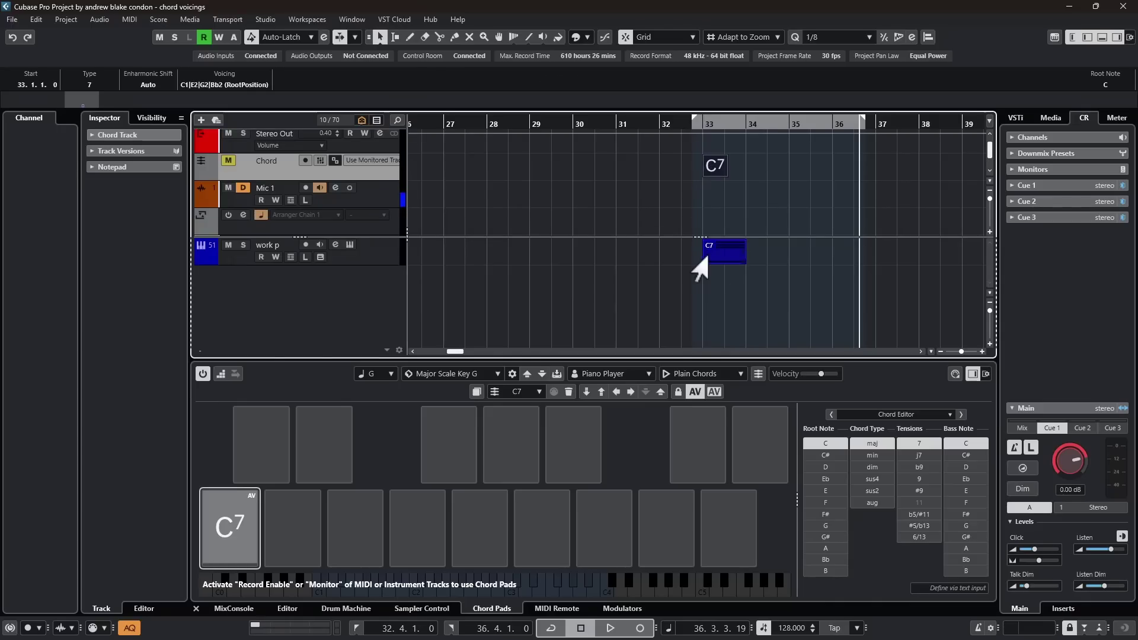
pyautogui.doubleClick(711, 253)
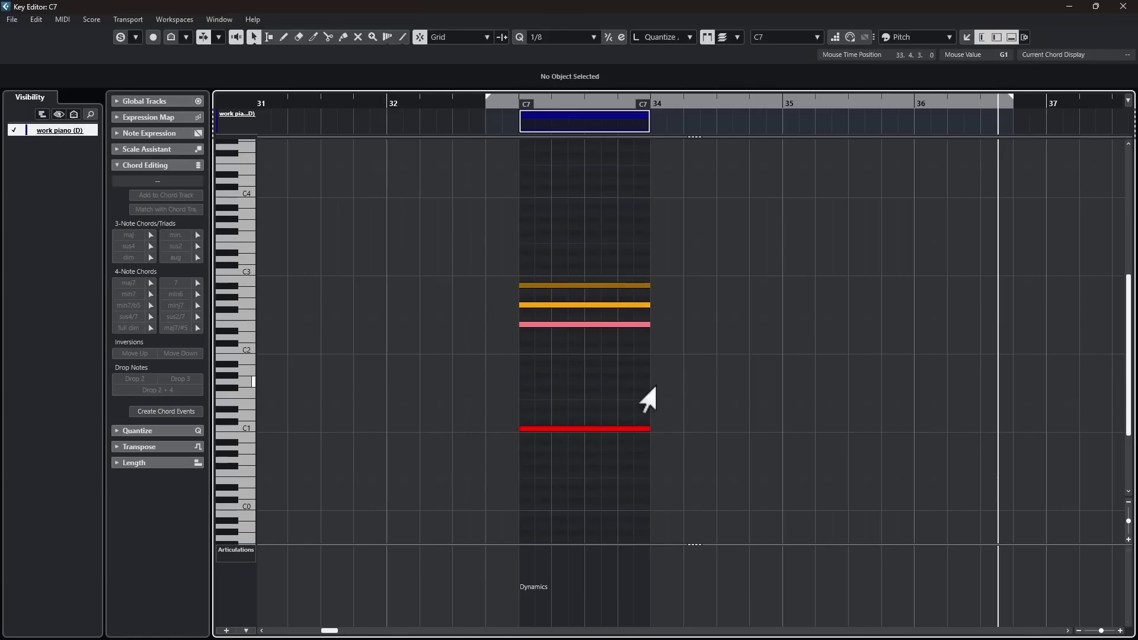
pyautogui.click(558, 429)
pyautogui.click(533, 324)
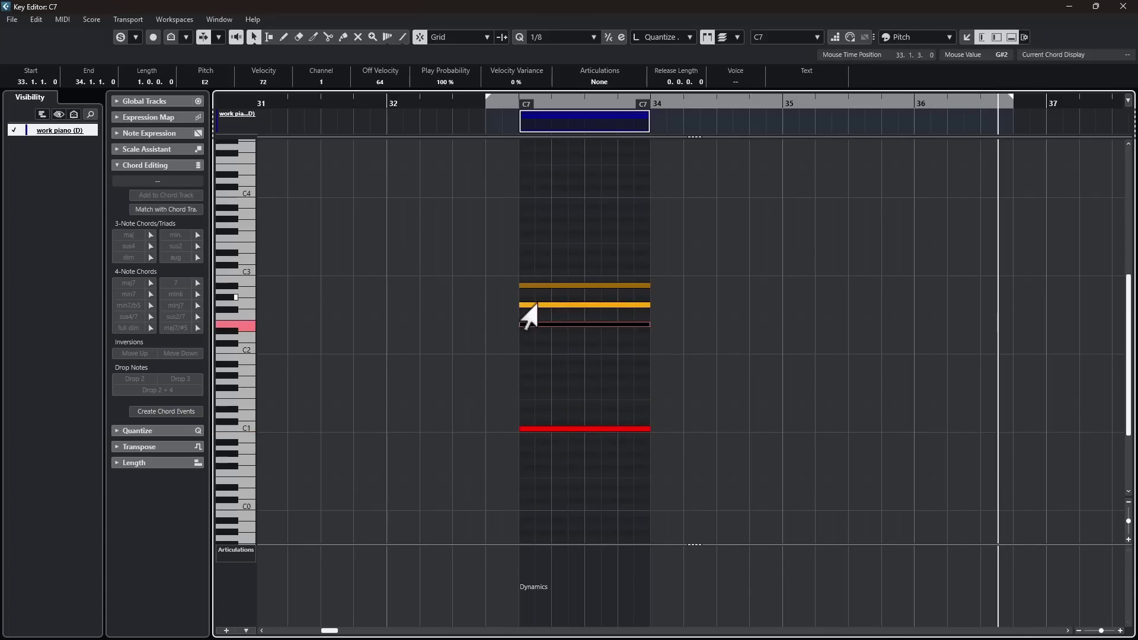
pyautogui.click(543, 305)
pyautogui.click(541, 286)
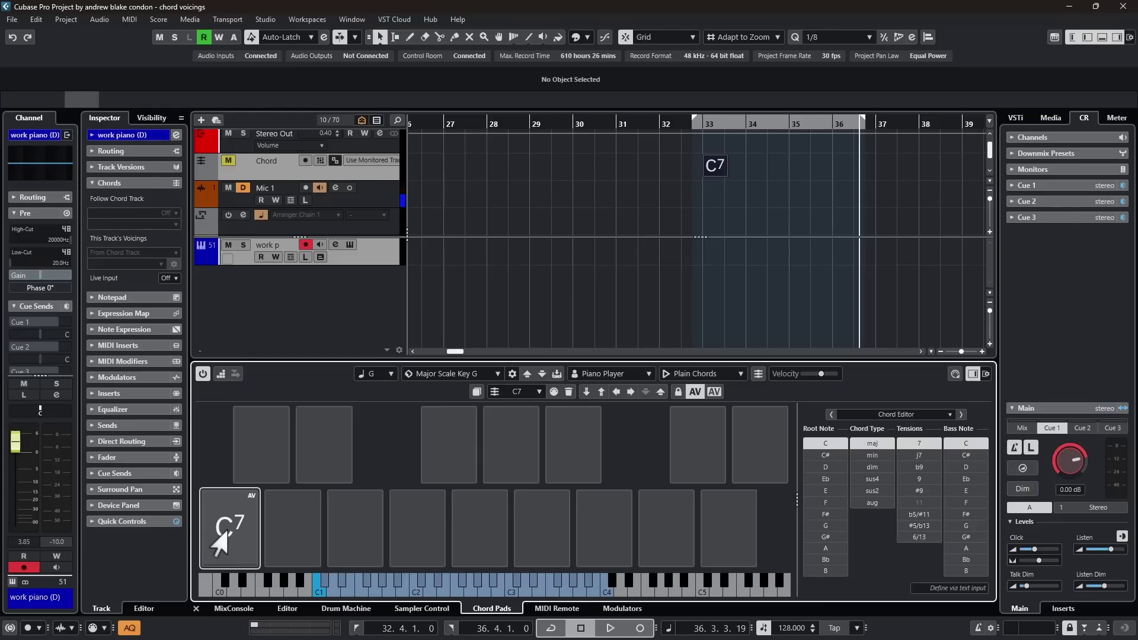
# Place the C7 pad's chord on the piano track at bar 33 and inspect its notes in the Key Editor.
pyautogui.moveTo(221, 542); pyautogui.dragTo(667, 305)
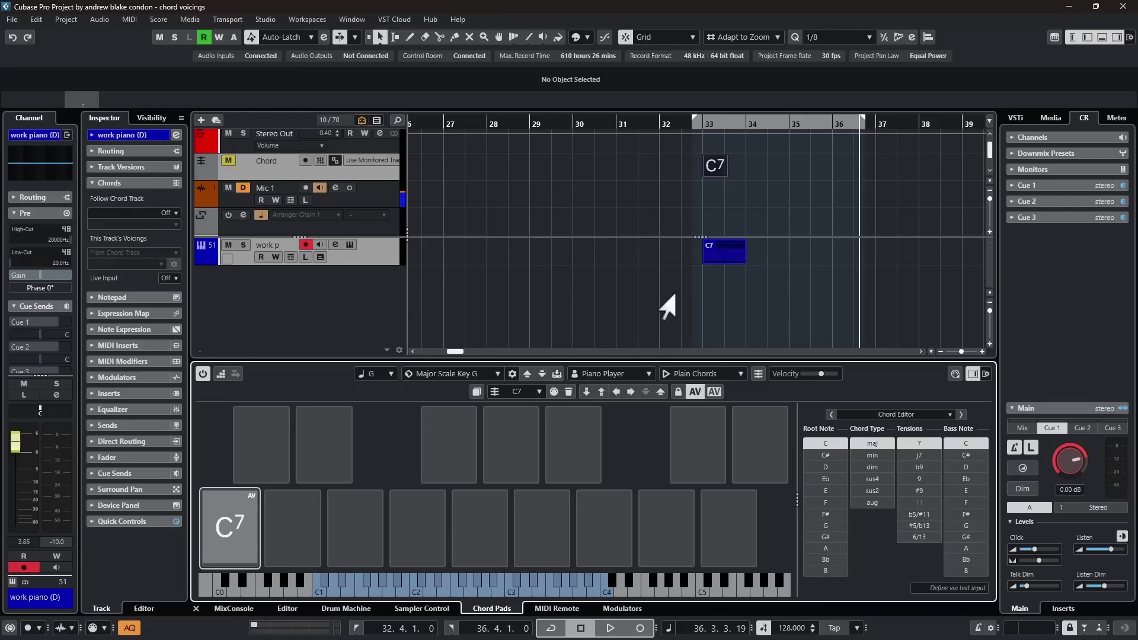
pyautogui.doubleClick(707, 253)
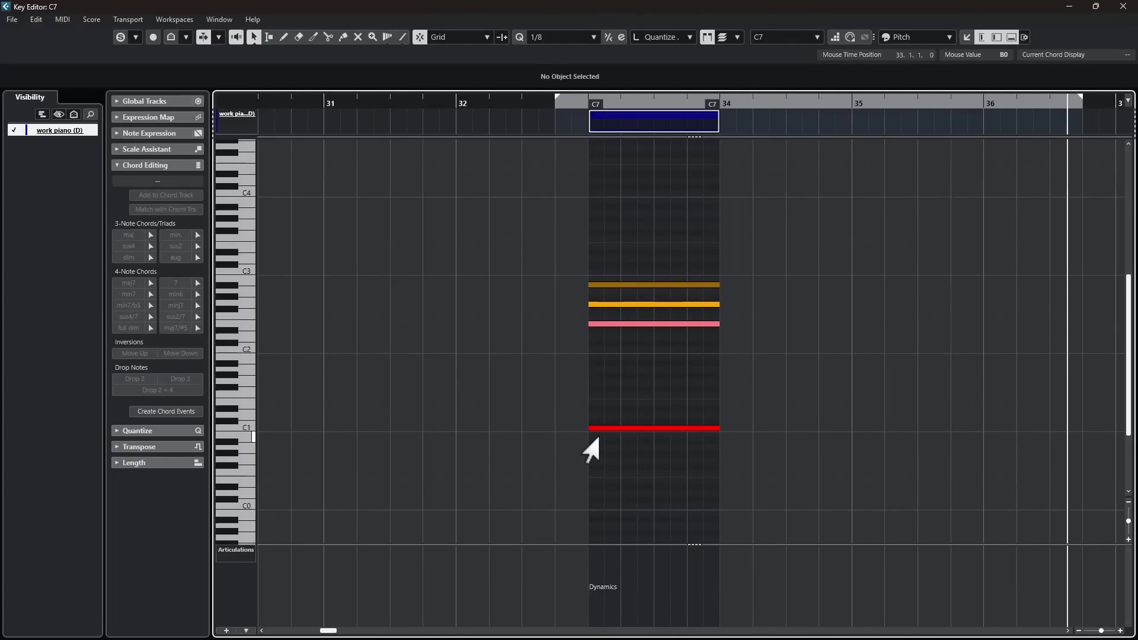
pyautogui.press('Escape')
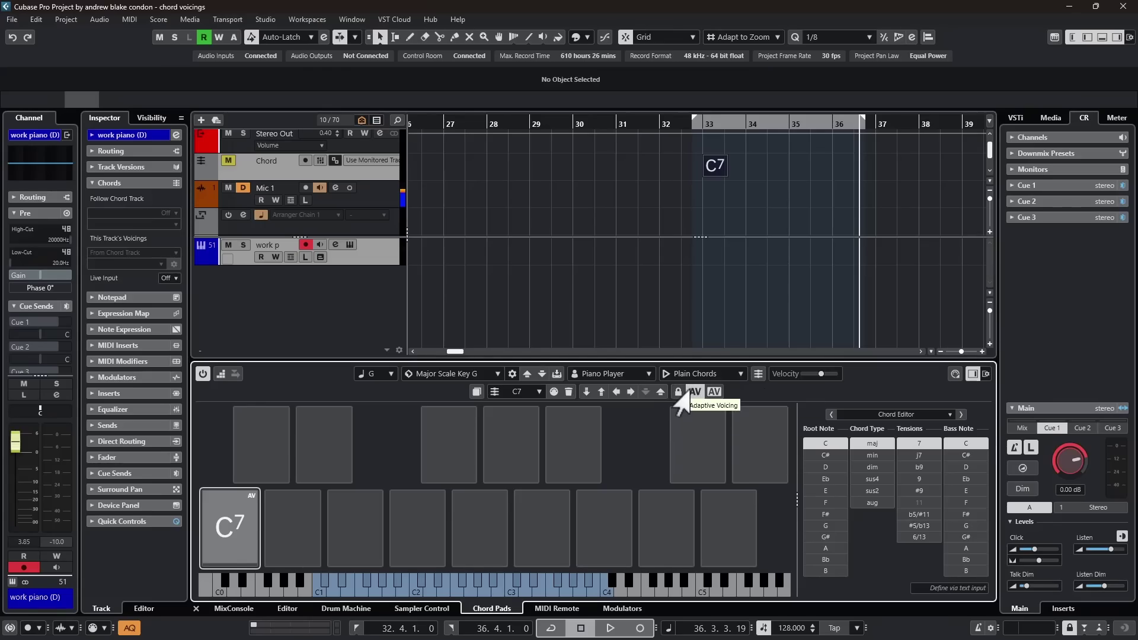
# Try the adaptive voicing and voicing reference options on the C7 pad, leave both turned off, and select the pad.
pyautogui.click(707, 395)
pyautogui.click(691, 394)
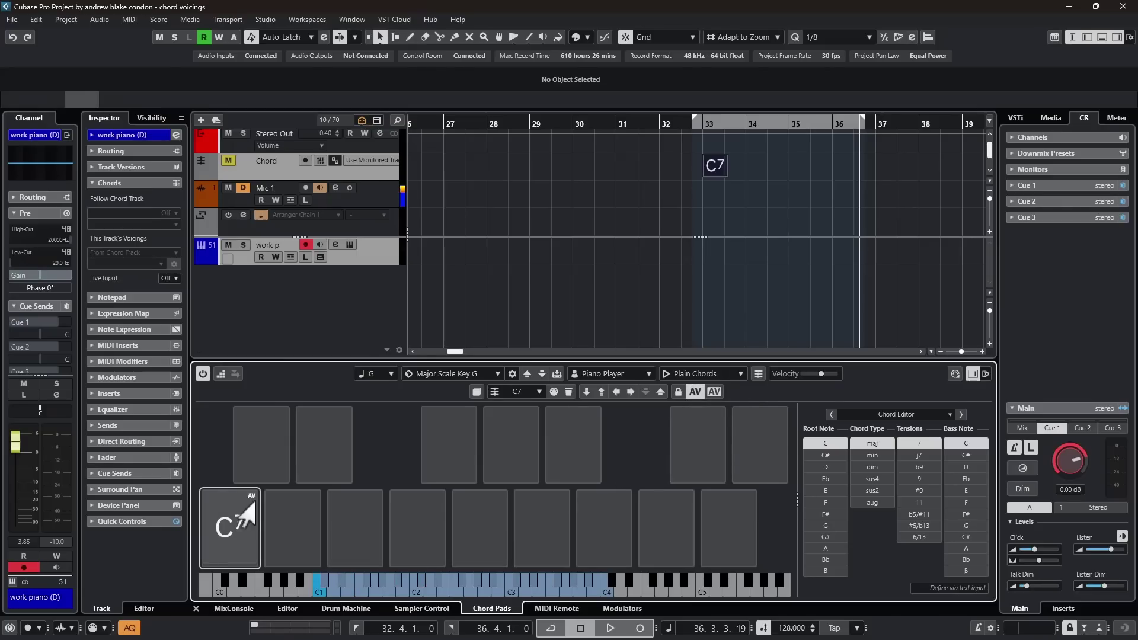
pyautogui.click(242, 508)
pyautogui.click(701, 395)
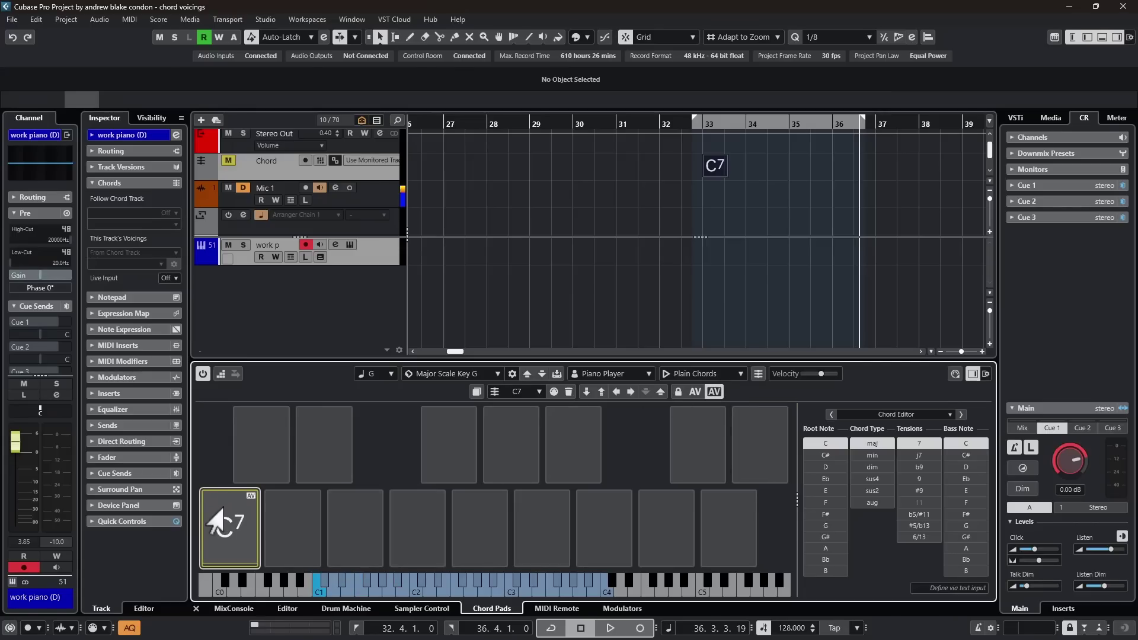
pyautogui.click(252, 529)
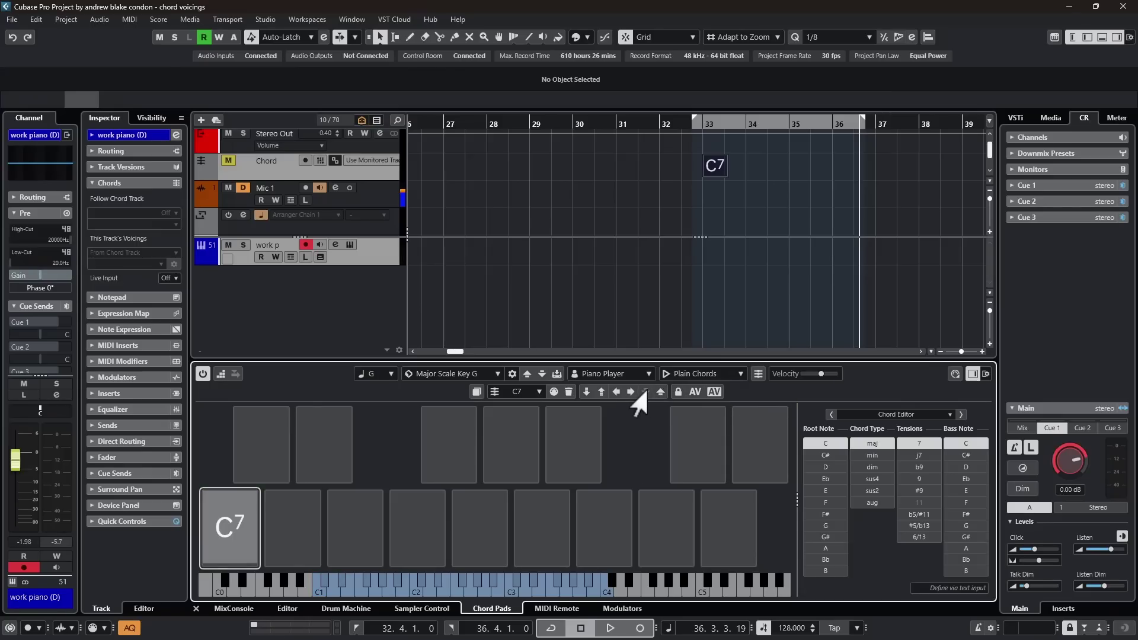
pyautogui.click(232, 529)
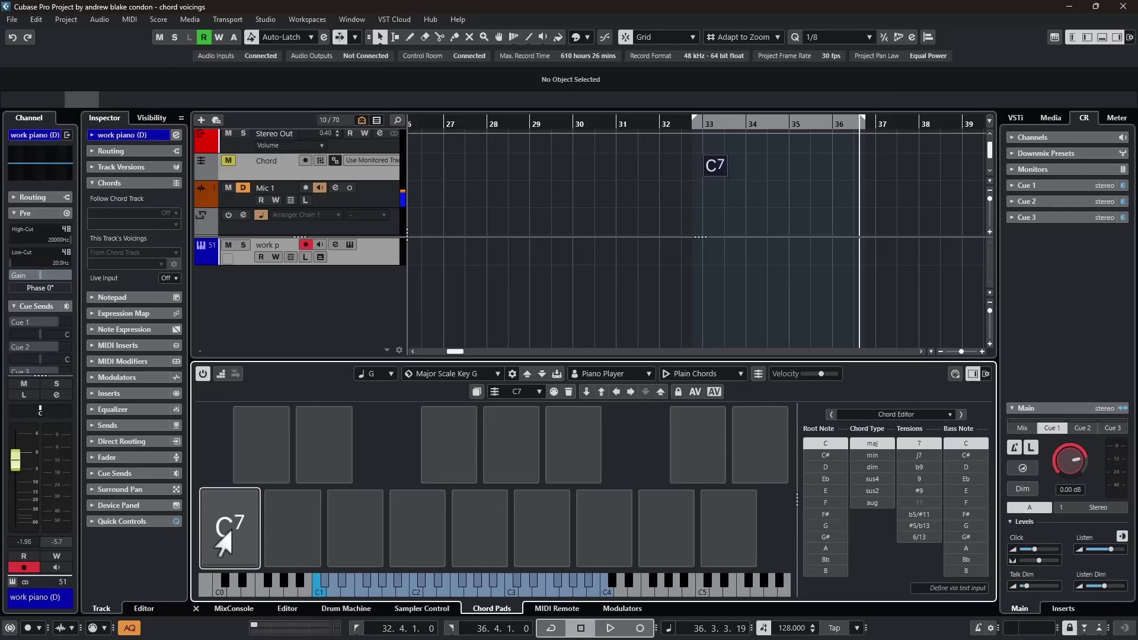
# Place the C7 pad's chord at bar 33 of the piano track and its next two voicings at bars 34 and 35.
pyautogui.moveTo(219, 533); pyautogui.dragTo(641, 292)
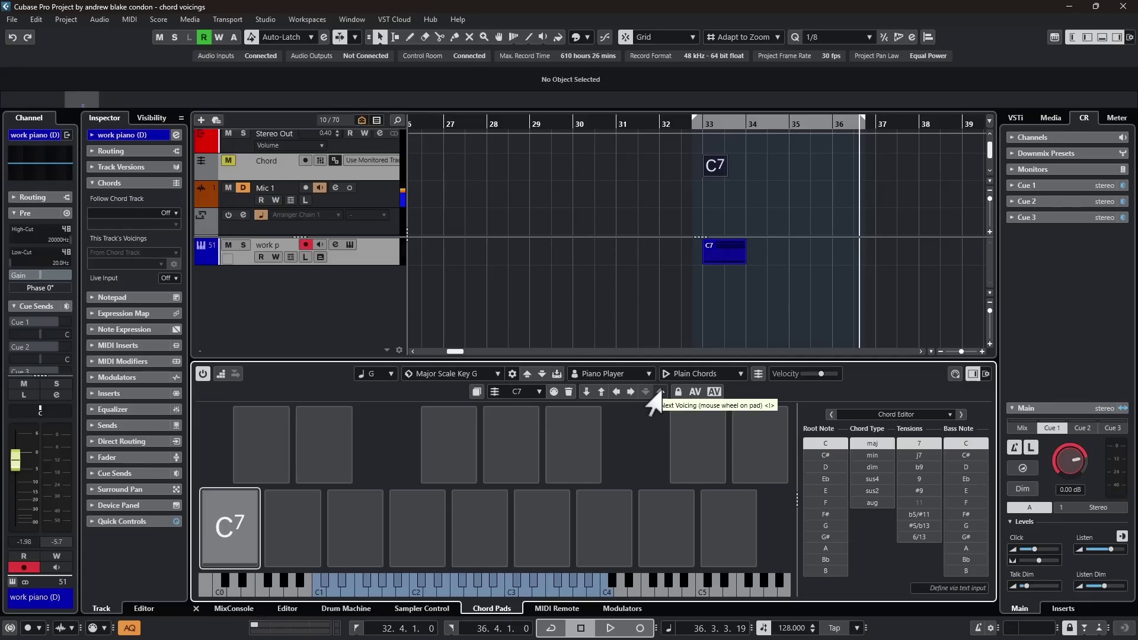
pyautogui.click(647, 394)
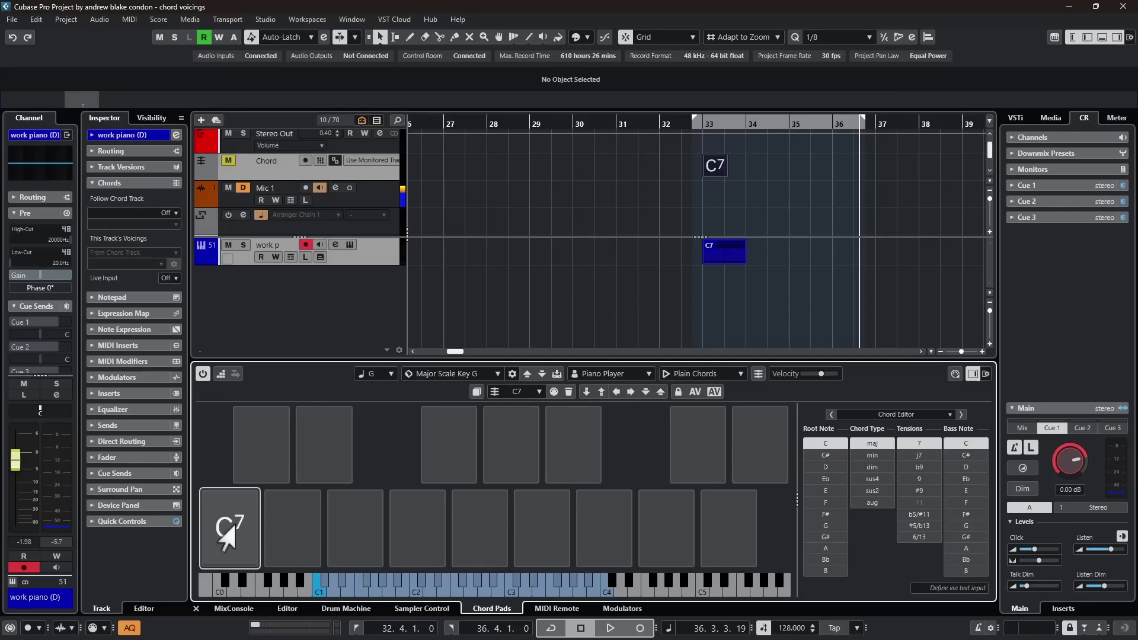
pyautogui.moveTo(235, 525); pyautogui.dragTo(235, 526)
pyautogui.moveTo(235, 526); pyautogui.dragTo(750, 252)
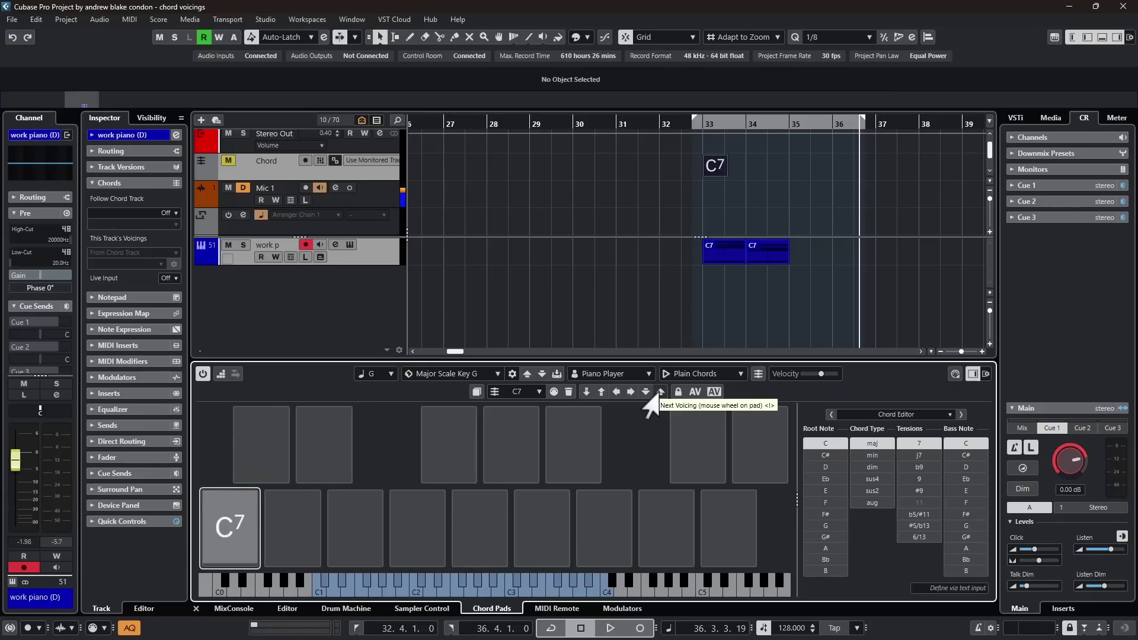
pyautogui.click(208, 522)
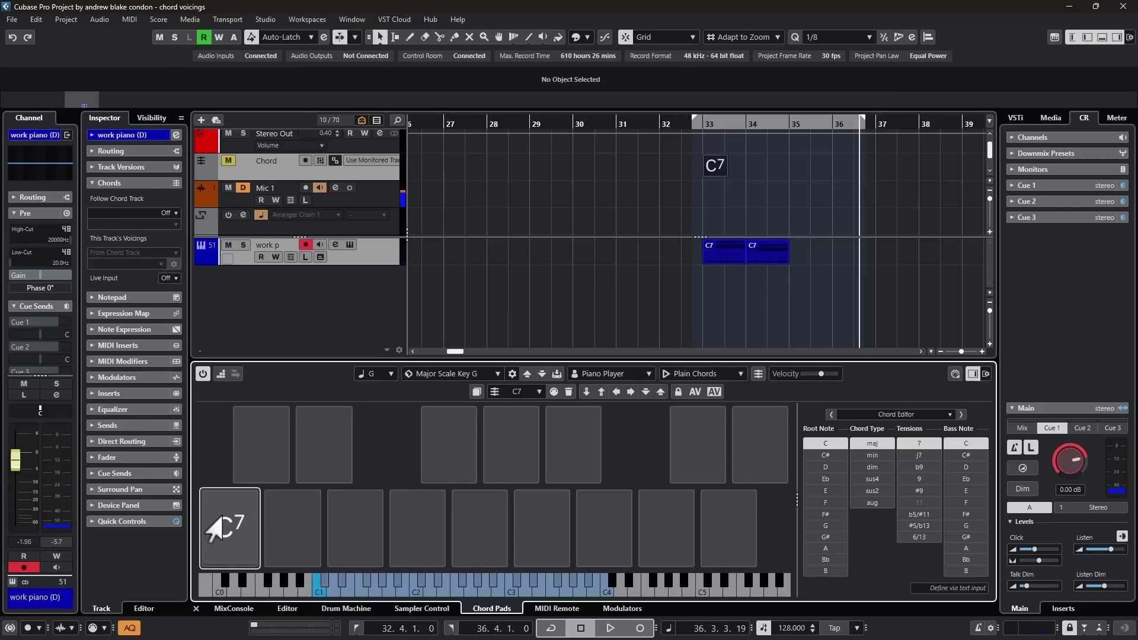
pyautogui.moveTo(216, 529); pyautogui.dragTo(792, 252)
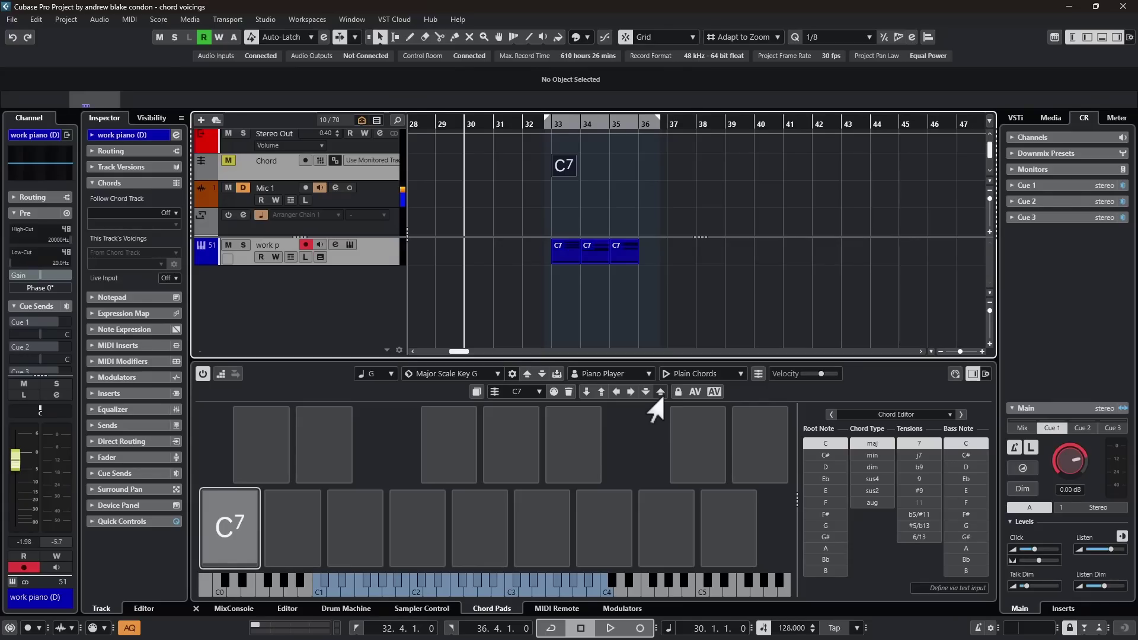
# Step through the C7 pad's further voicings, placing one each at bars 36, 37 and 38 of the piano track.
pyautogui.click(662, 393)
pyautogui.moveTo(247, 515); pyautogui.dragTo(645, 252)
pyautogui.click(662, 392)
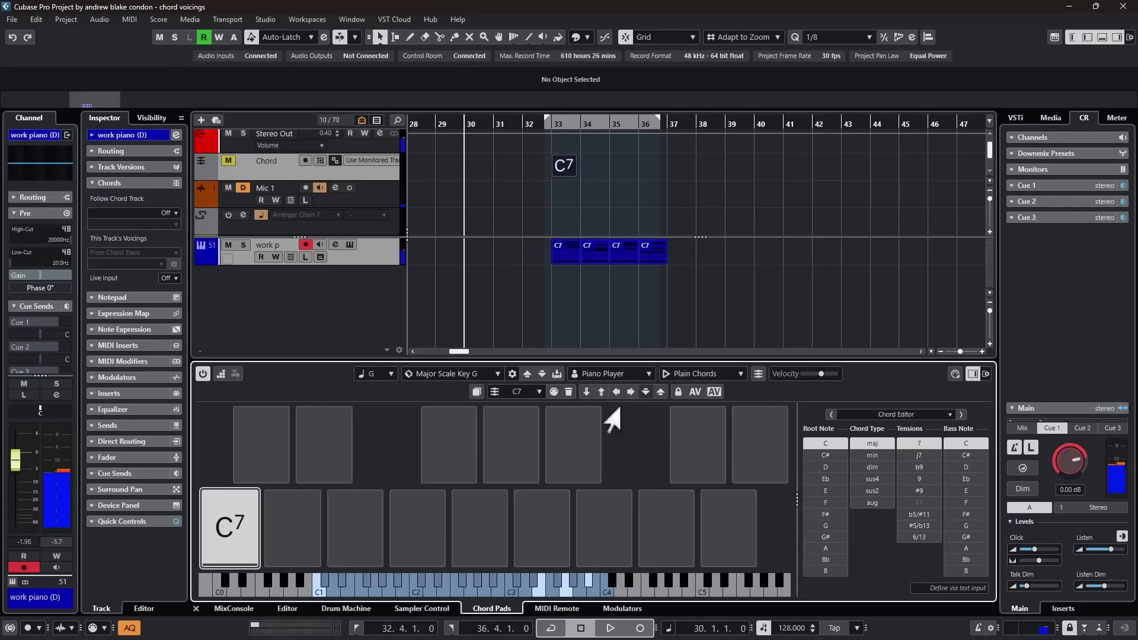
pyautogui.moveTo(208, 528); pyautogui.dragTo(674, 252)
pyautogui.click(661, 392)
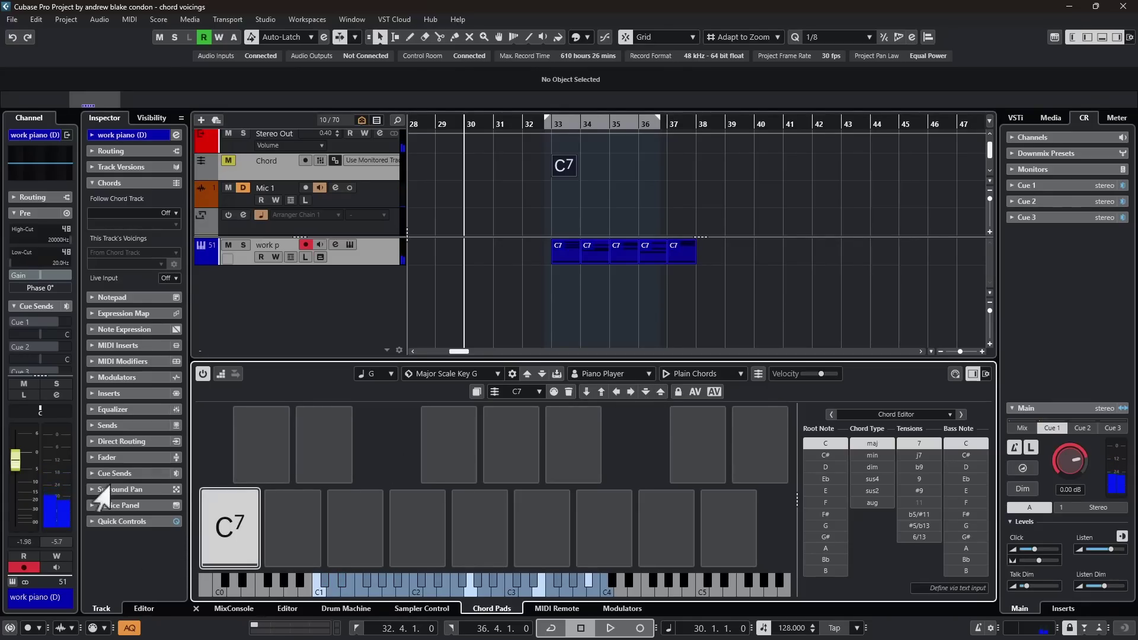
pyautogui.moveTo(215, 522); pyautogui.dragTo(706, 252)
pyautogui.click(645, 392)
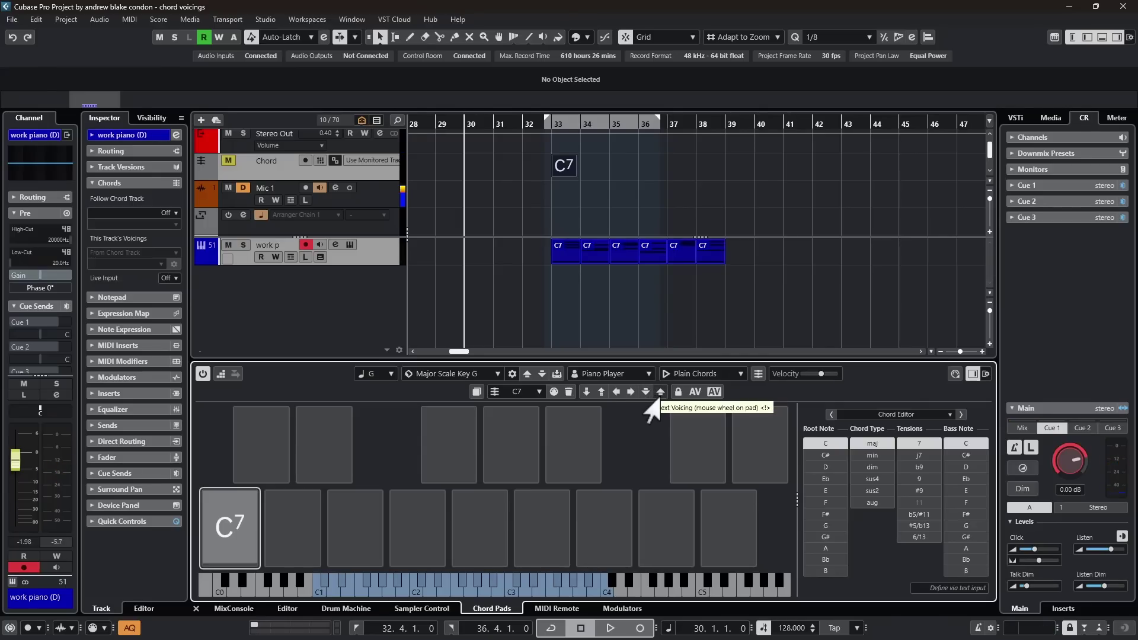
pyautogui.click(660, 391)
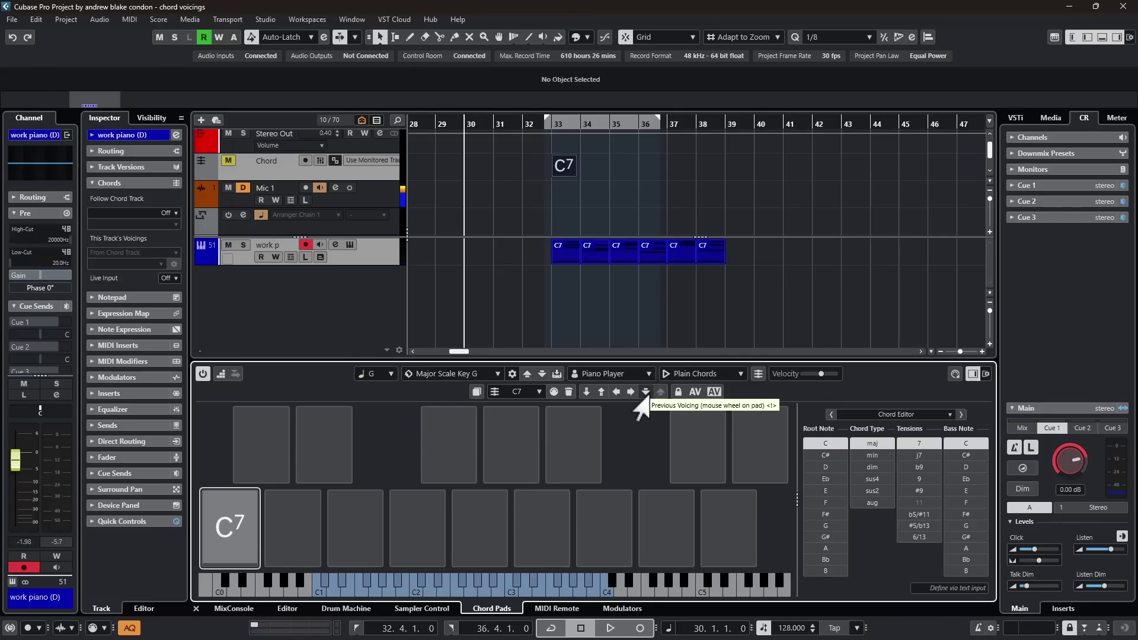
# Select all the C7 parts from bar 33 through bar 38 and examine their voicings in the Key Editor.
pyautogui.moveTo(543, 279); pyautogui.dragTo(751, 256)
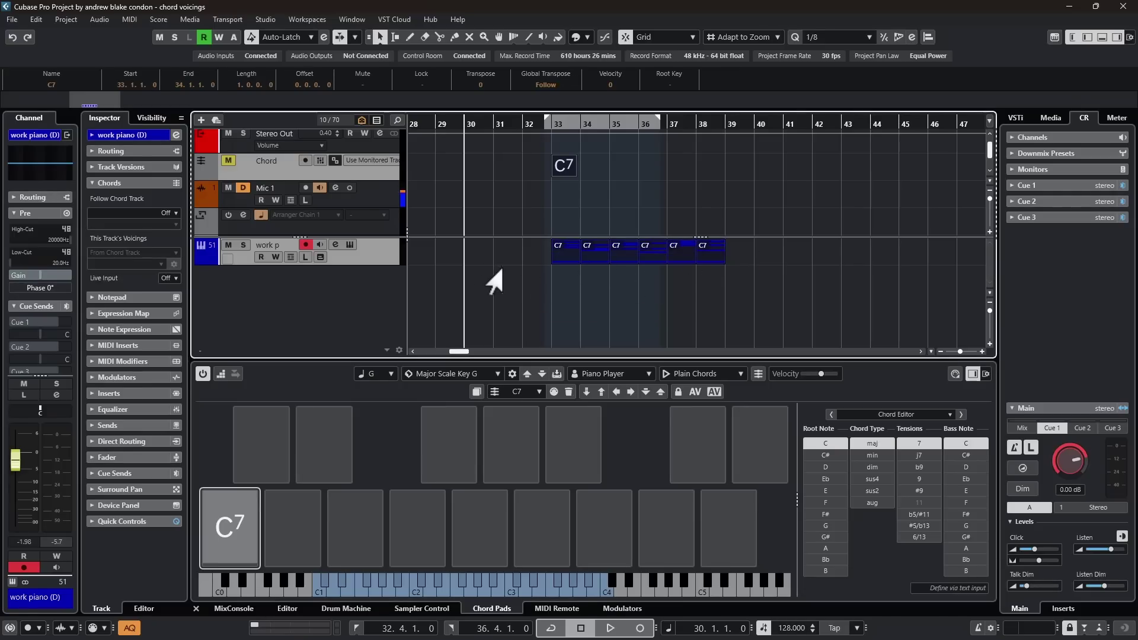
pyautogui.doubleClick(557, 266)
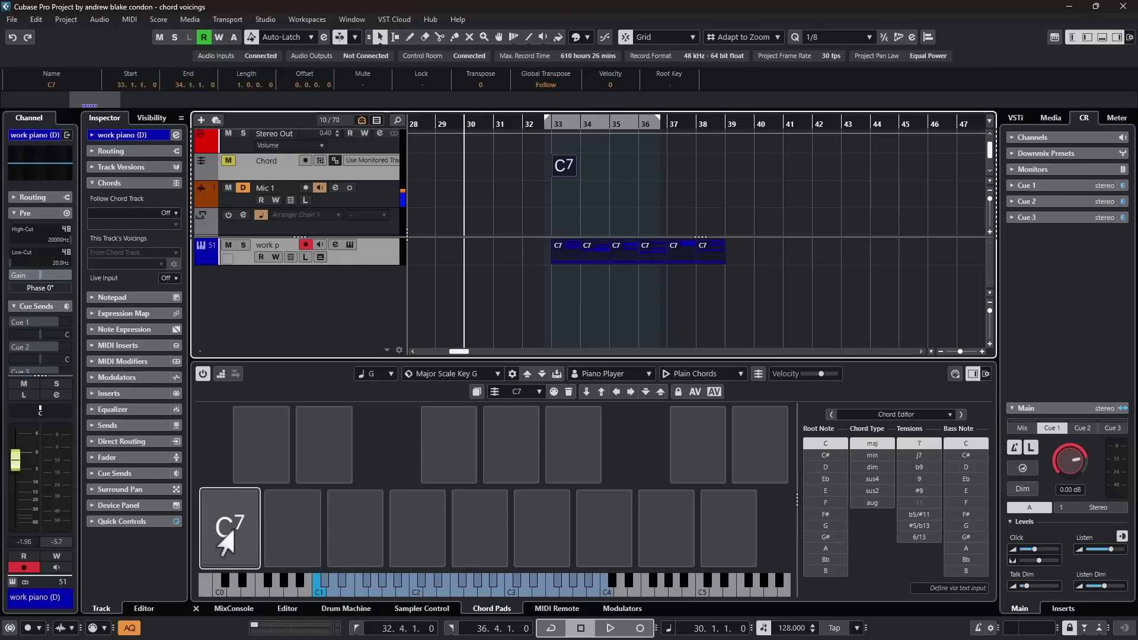
# Clear the C7 parts from the piano track and try the adaptive voicing and lock options on the C7 pad, leaving both off.
pyautogui.doubleClick(554, 260)
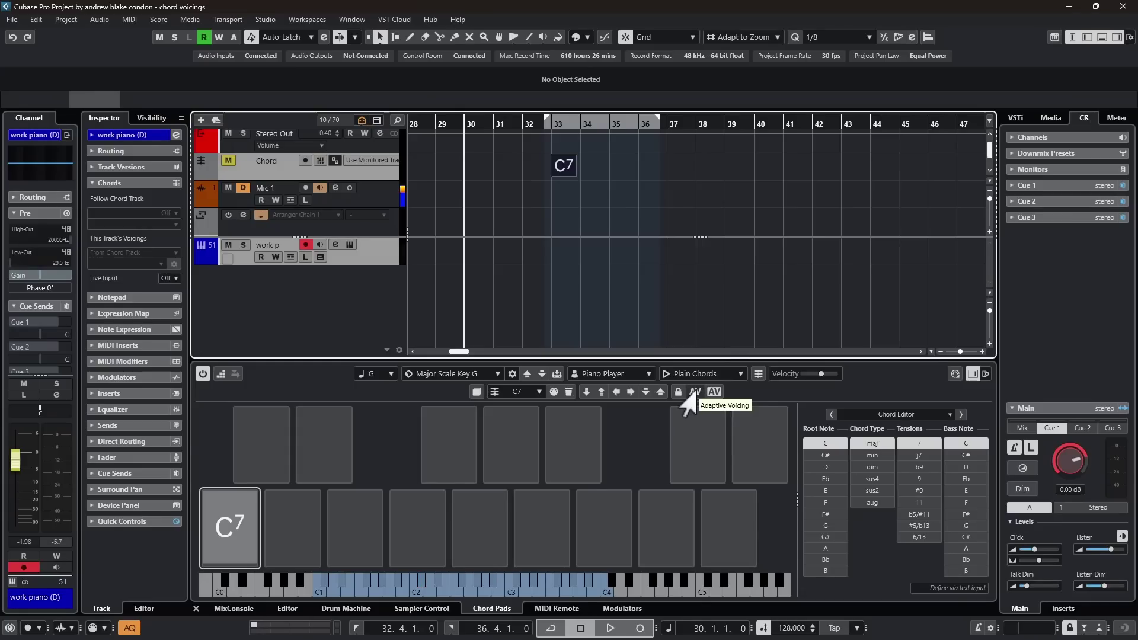
pyautogui.click(682, 394)
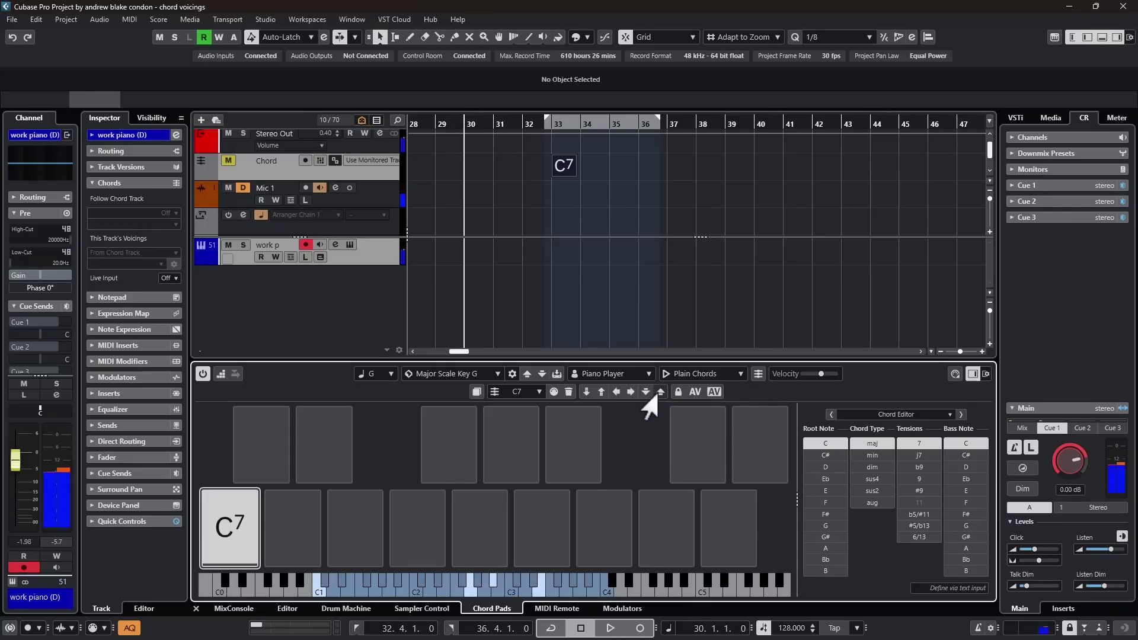
pyautogui.click(693, 394)
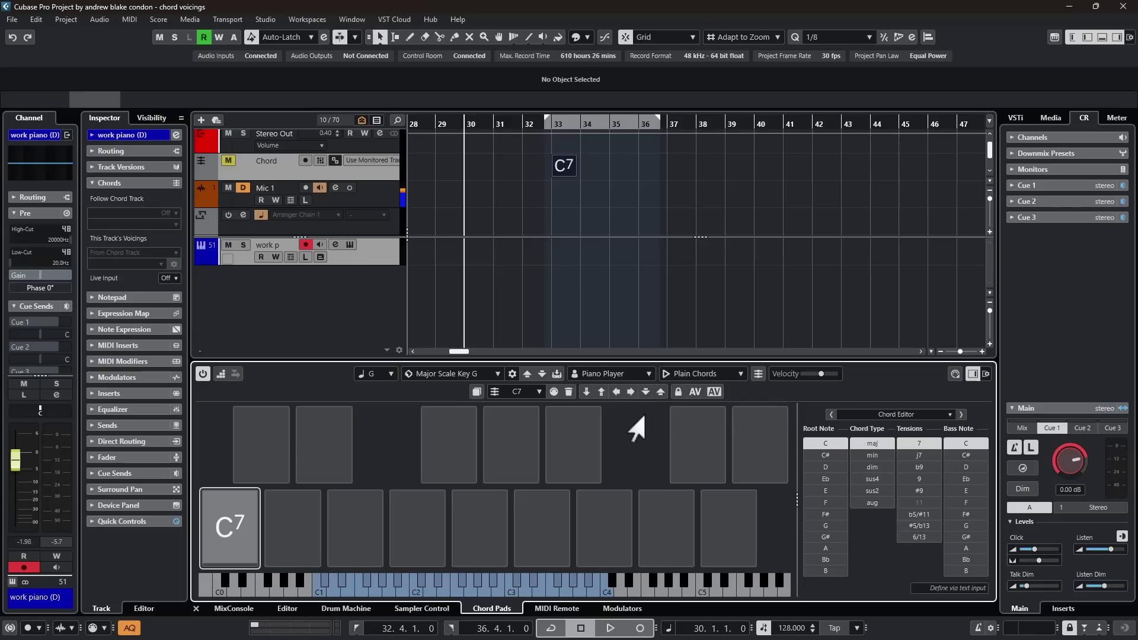
pyautogui.click(677, 393)
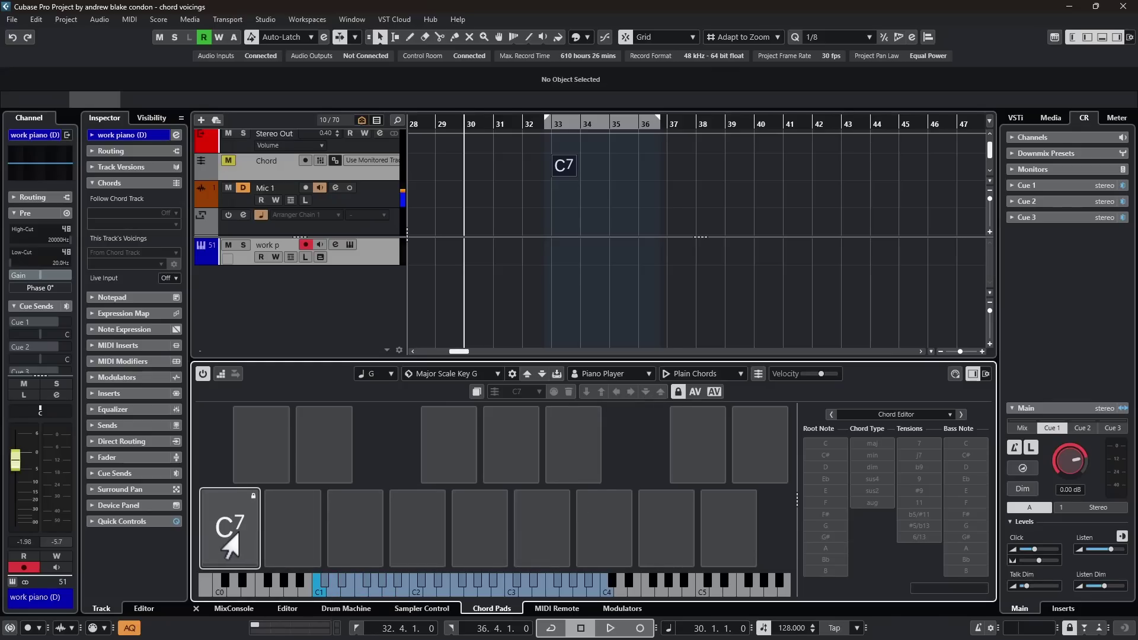
pyautogui.click(676, 395)
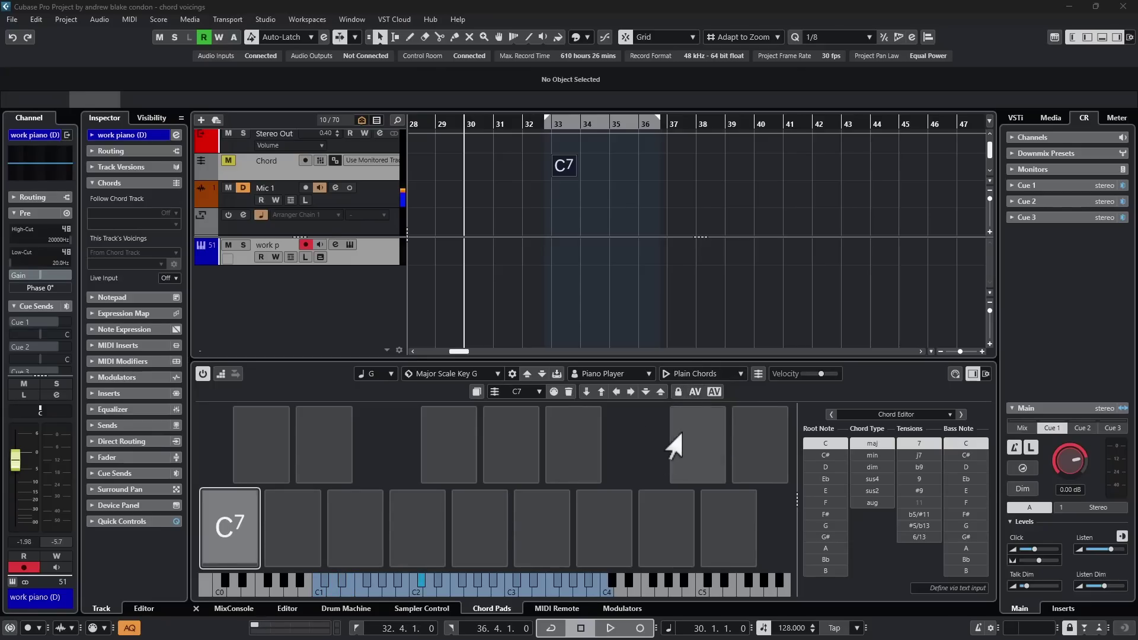
# Assign an F major chord to the second chord pad and a G major chord to the third.
pyautogui.click(278, 526)
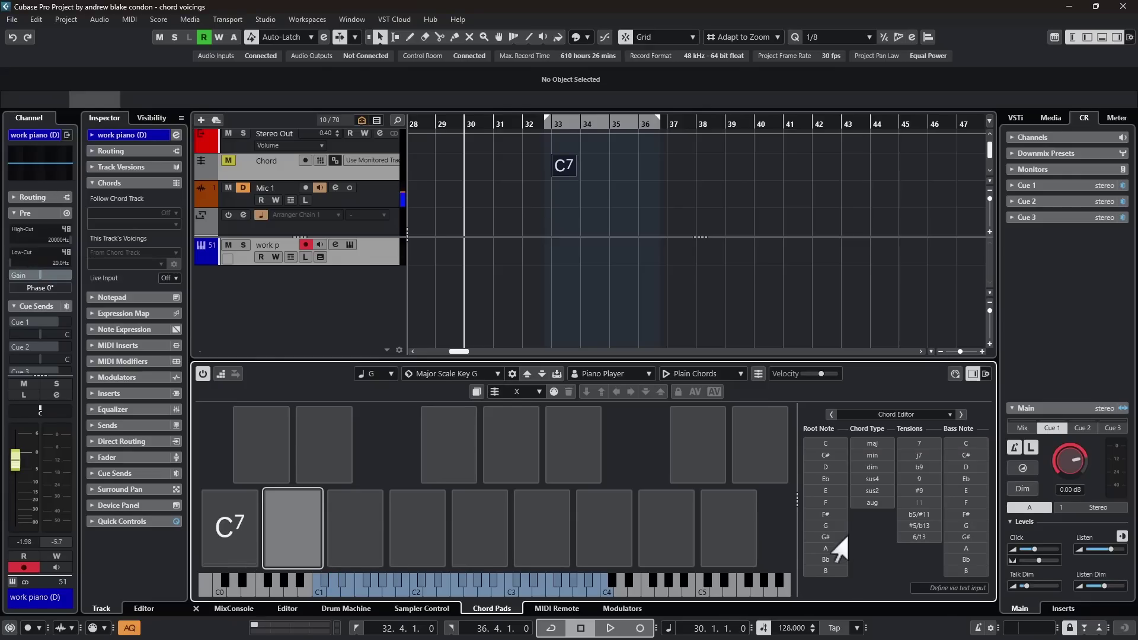
pyautogui.click(824, 503)
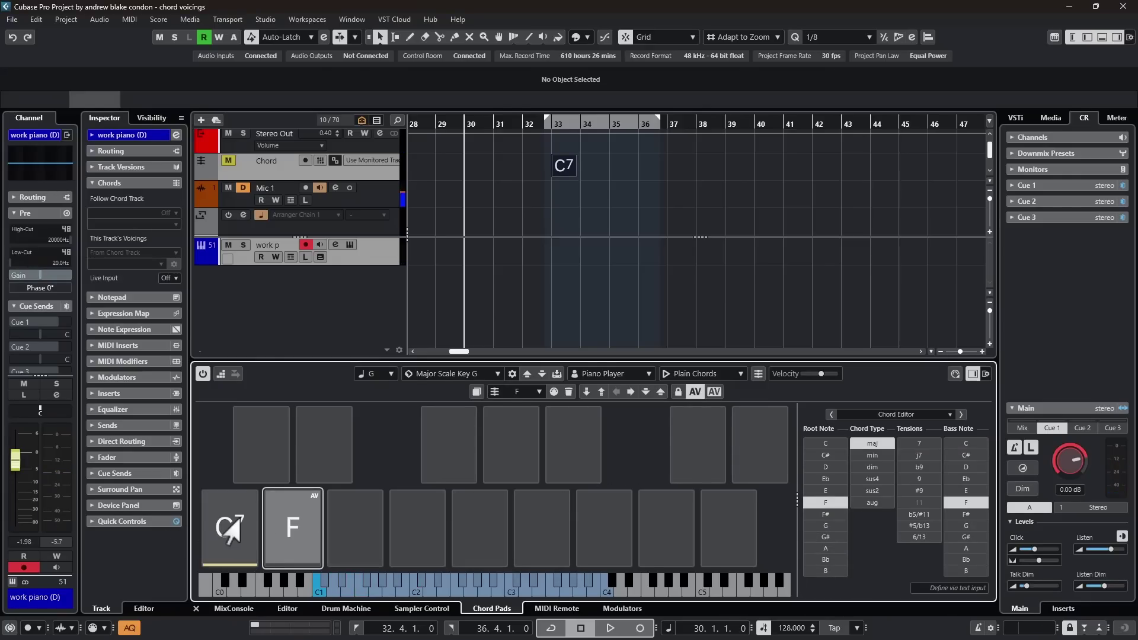
pyautogui.click(341, 527)
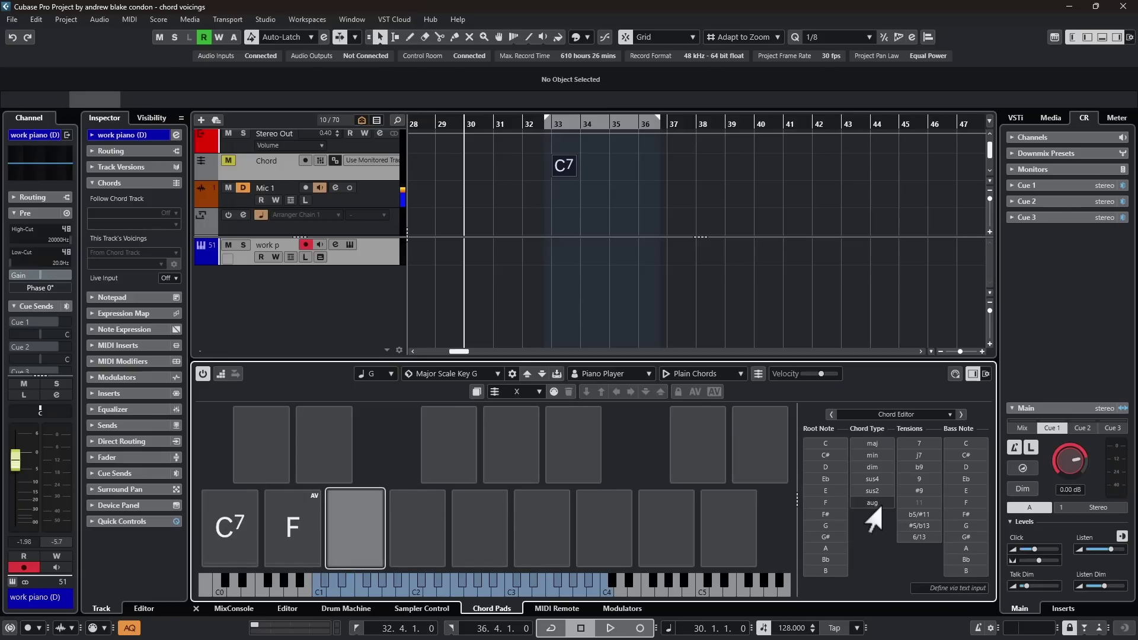
pyautogui.click(824, 526)
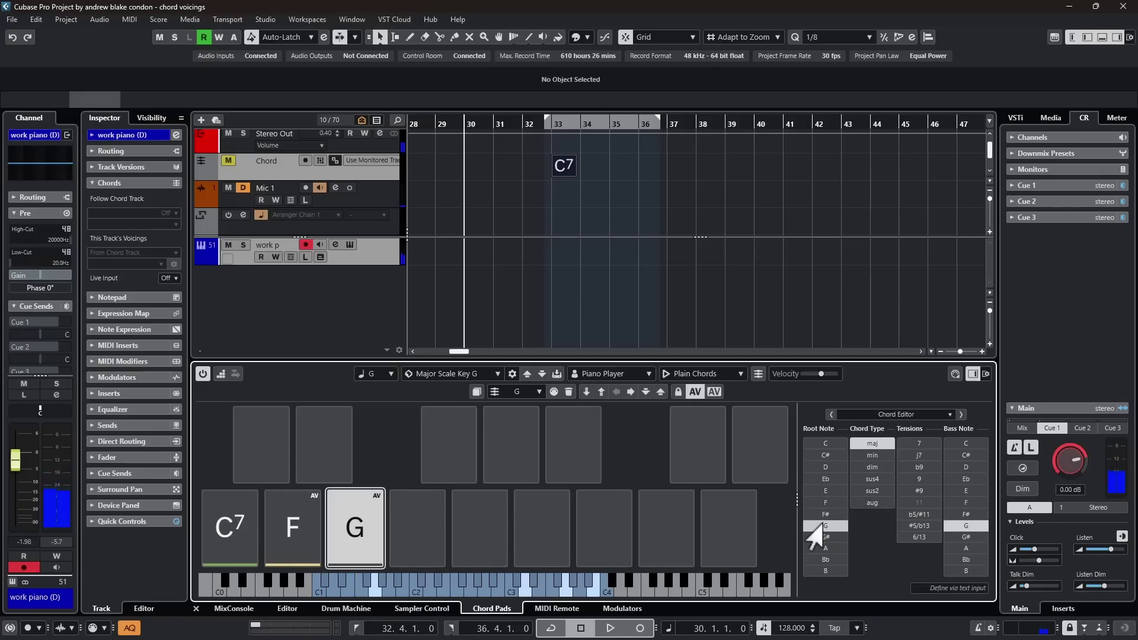
# Turn off adaptive voicing for the F and G chord pads.
pyautogui.click(350, 513)
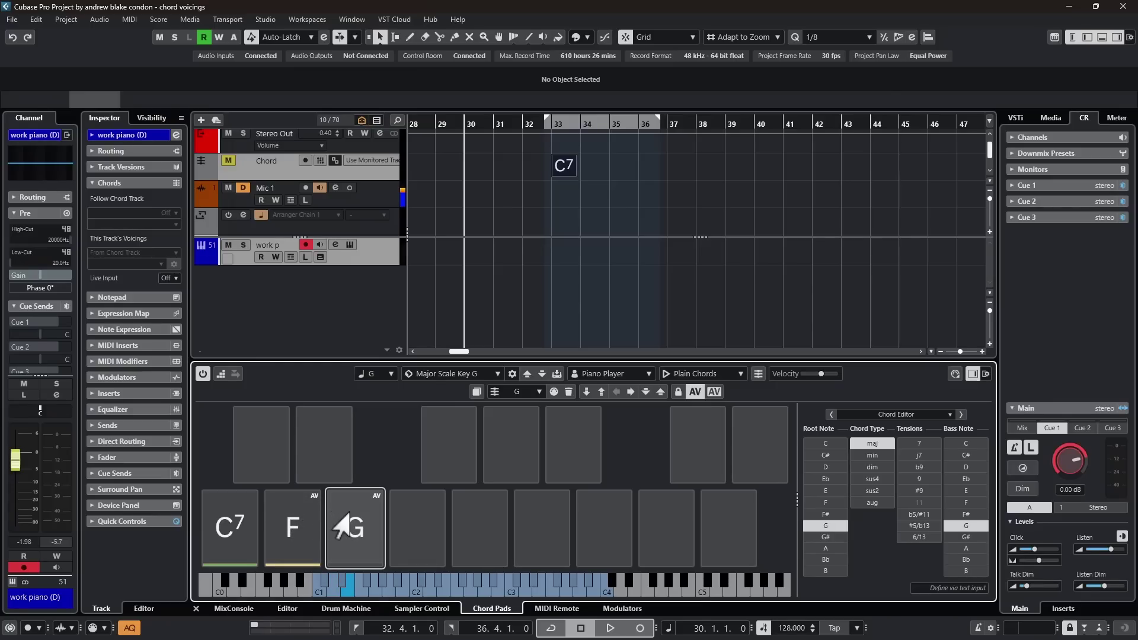
pyautogui.click(296, 525)
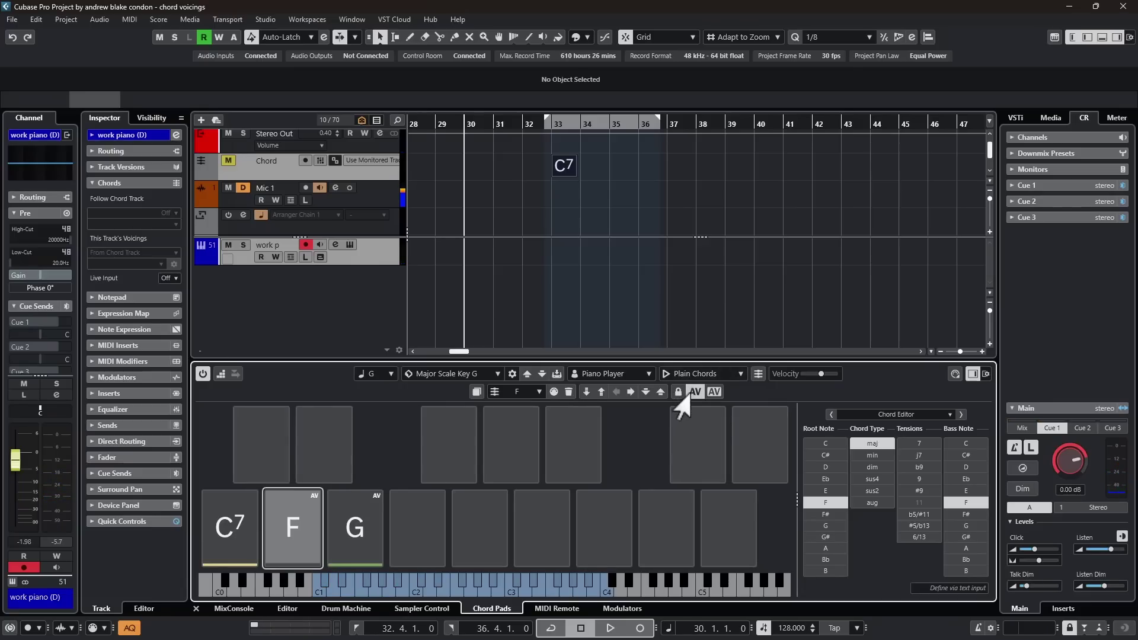
pyautogui.click(355, 525)
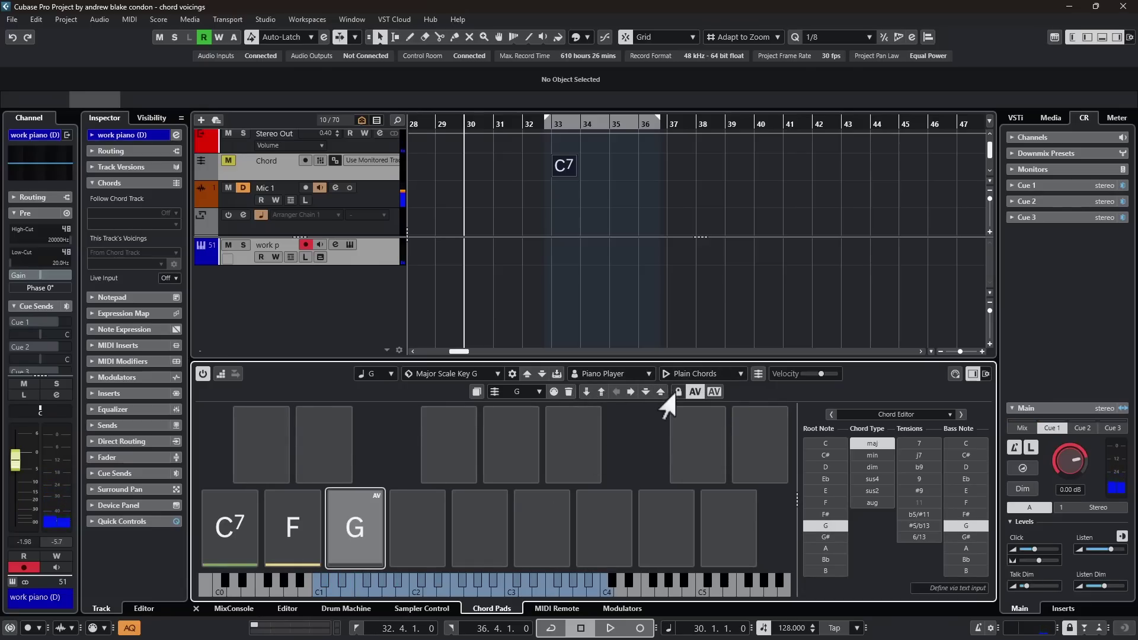
pyautogui.click(691, 392)
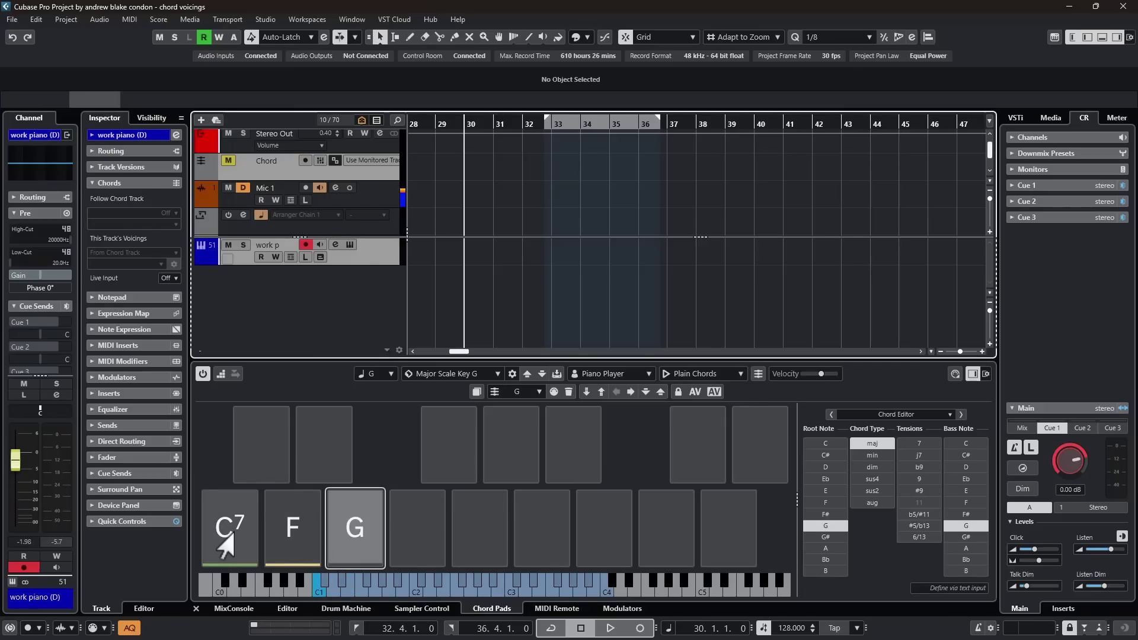
# Place C7, F, G and C7 from the pads at bars 33 to 36 of the piano track and examine their voicings in the Key Editor.
pyautogui.click(225, 533)
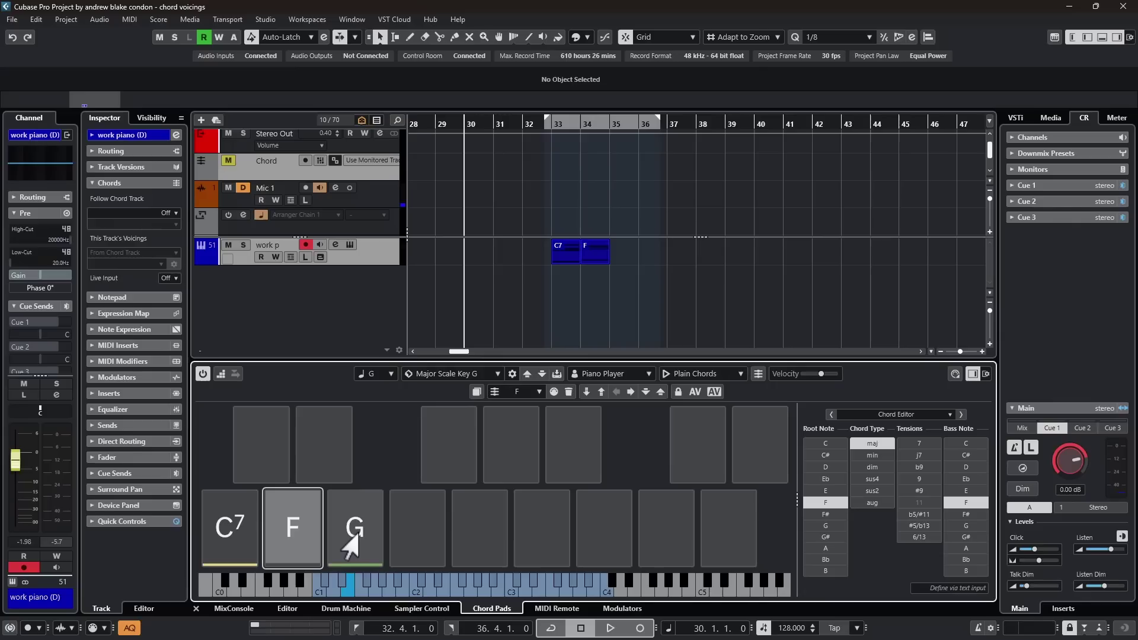
pyautogui.moveTo(353, 533); pyautogui.dragTo(619, 261)
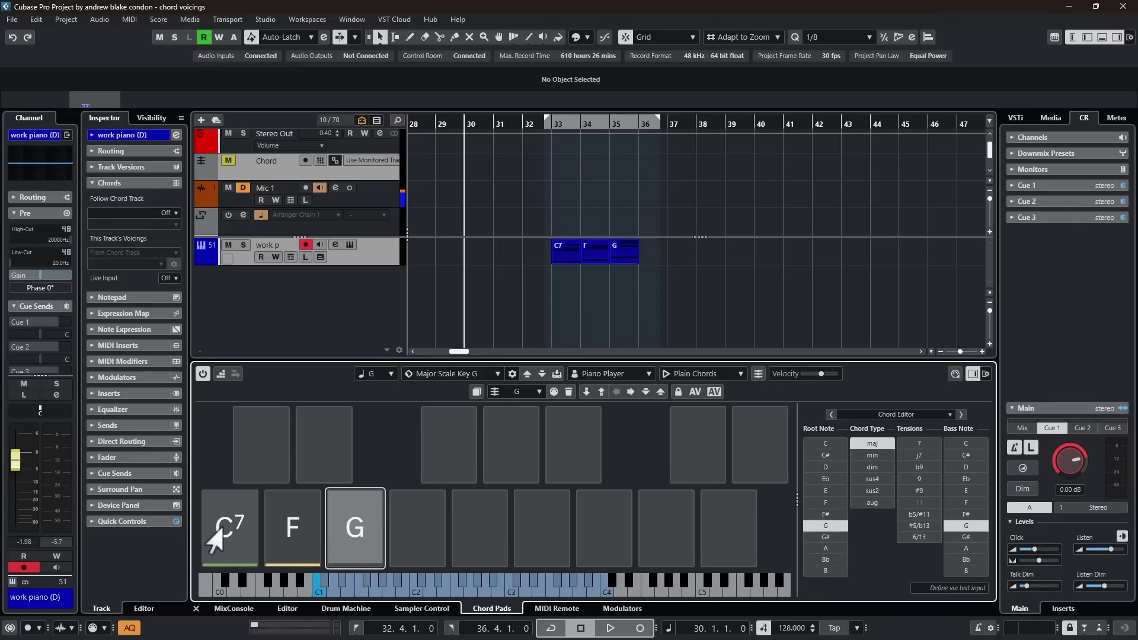
pyautogui.moveTo(215, 536)
pyautogui.mouseDown()
pyautogui.moveTo(643, 302)
pyautogui.moveTo(643, 255)
pyautogui.mouseUp()
pyautogui.doubleClick(562, 257)
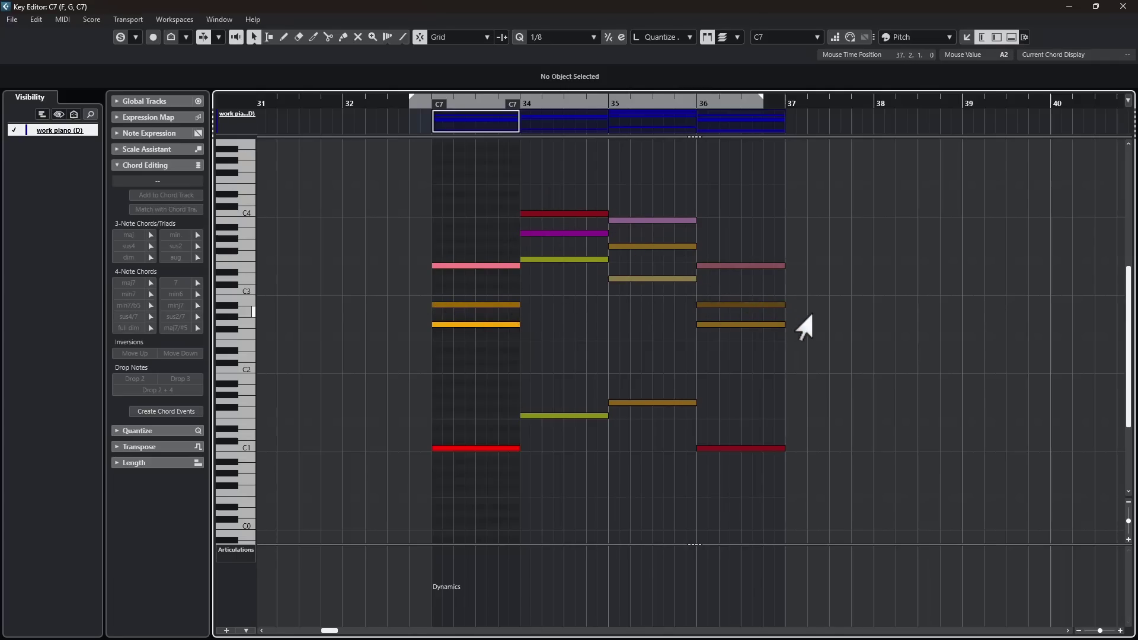
pyautogui.press('Return')
# Turn on adaptive voicing for the C7, F and G chord pads.
pyautogui.click(226, 536)
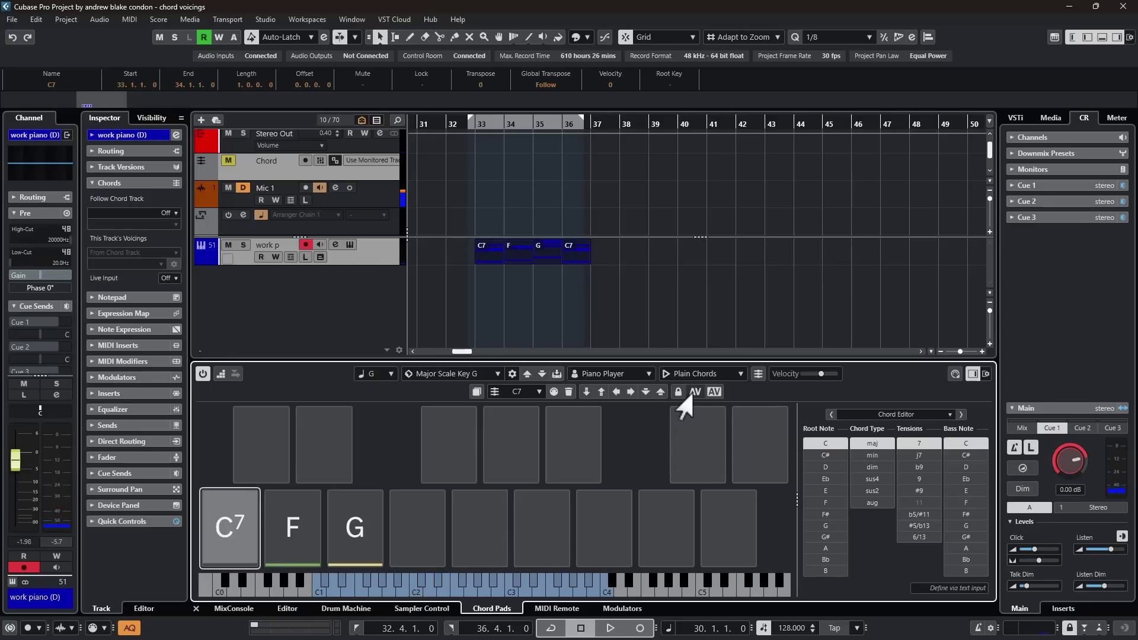
pyautogui.click(694, 391)
pyautogui.click(292, 525)
pyautogui.click(695, 392)
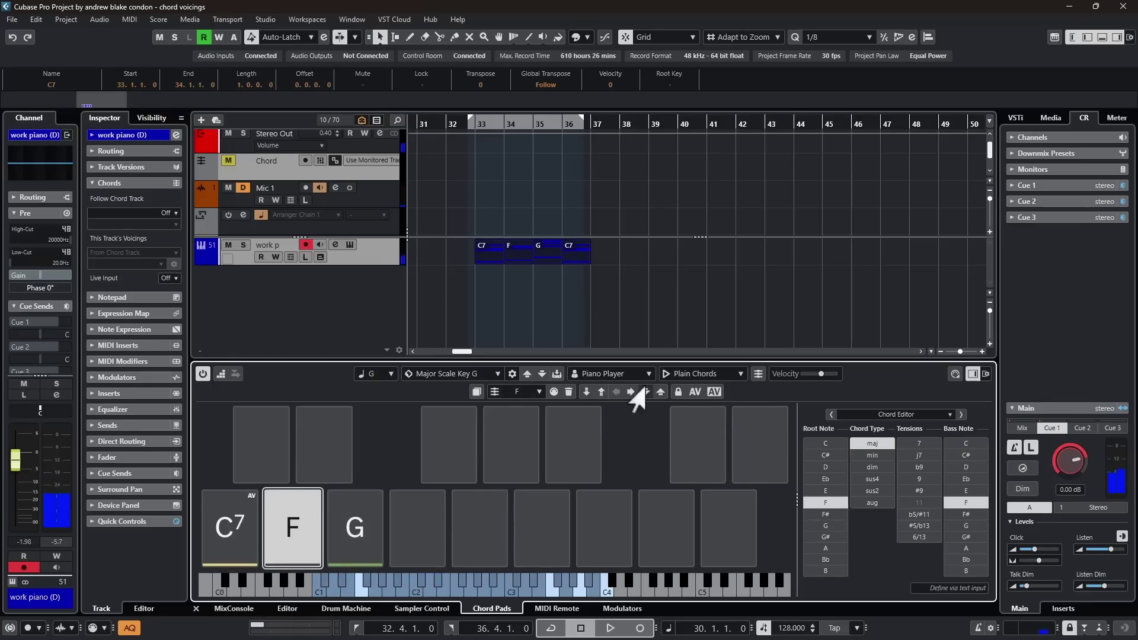
pyautogui.click(354, 526)
pyautogui.click(694, 392)
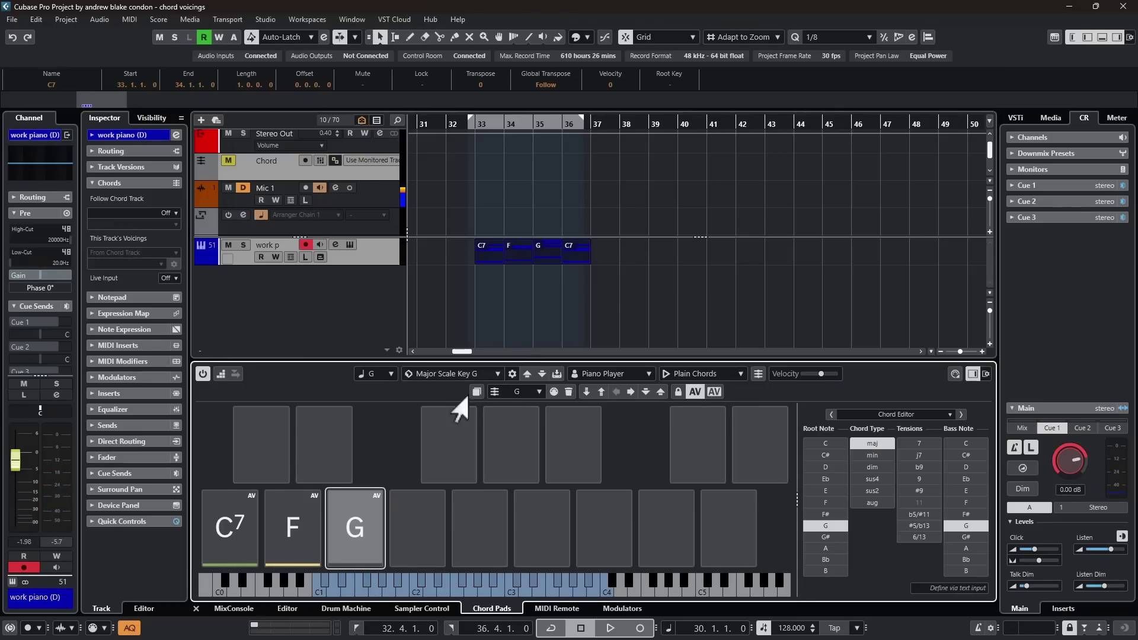
# Place the adaptive C7, F, G and C7 chords at bars 37 to 40 and compare them with bars 33 to 36 in the Key Editor.
pyautogui.click(240, 560)
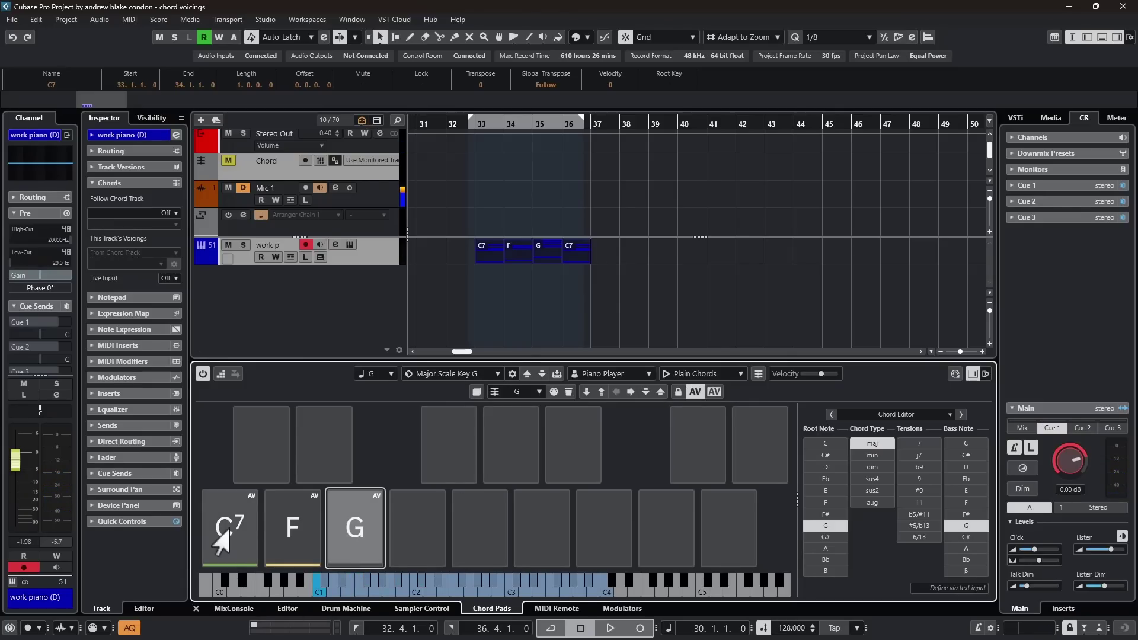
pyautogui.moveTo(355, 527); pyautogui.dragTo(675, 259)
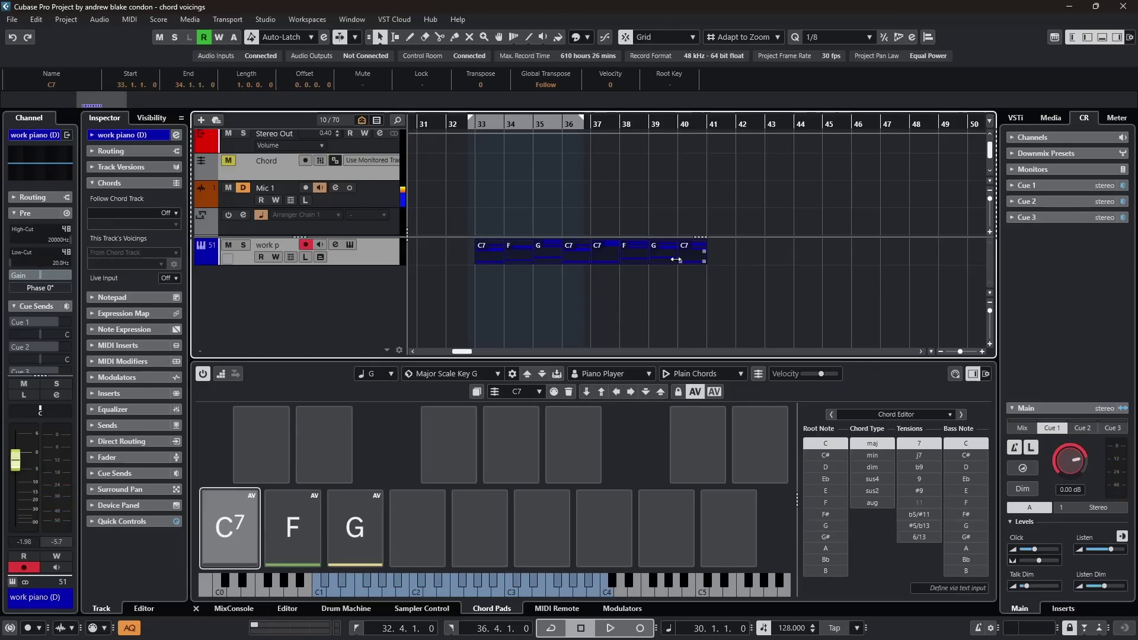
pyautogui.doubleClick(475, 261)
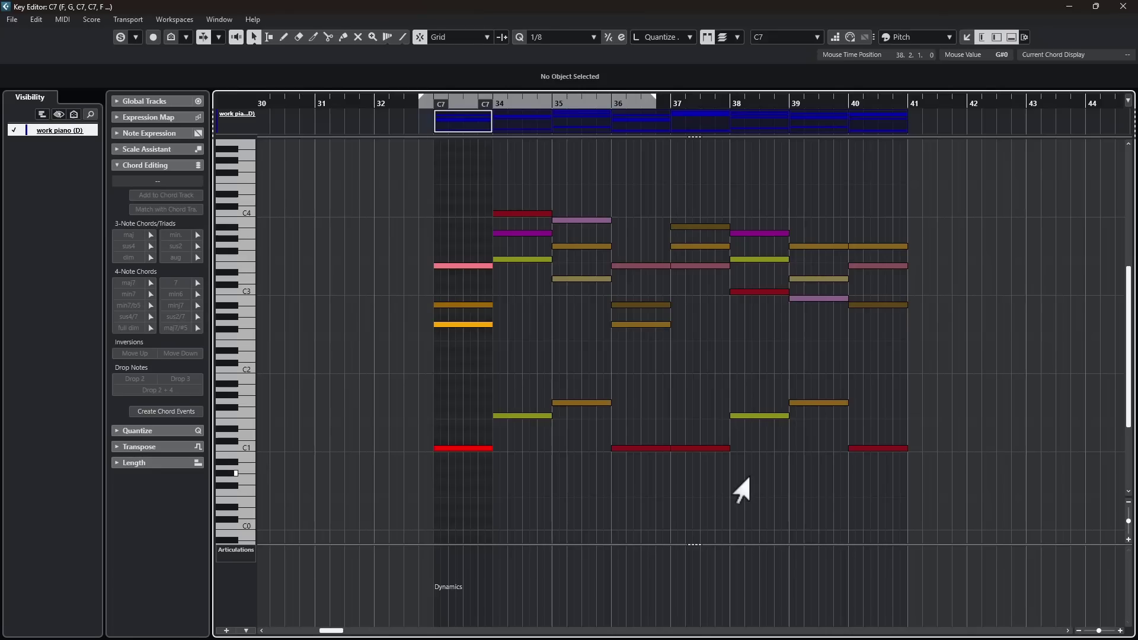
pyautogui.scroll(2, 851, 255)
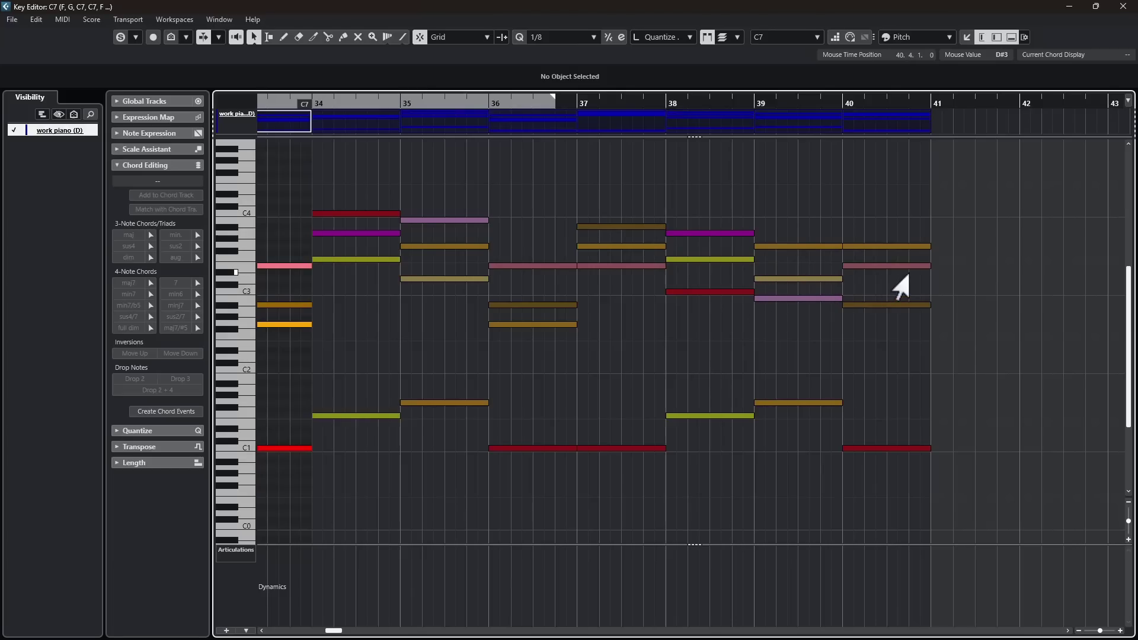
pyautogui.scroll(-2, 723, 284)
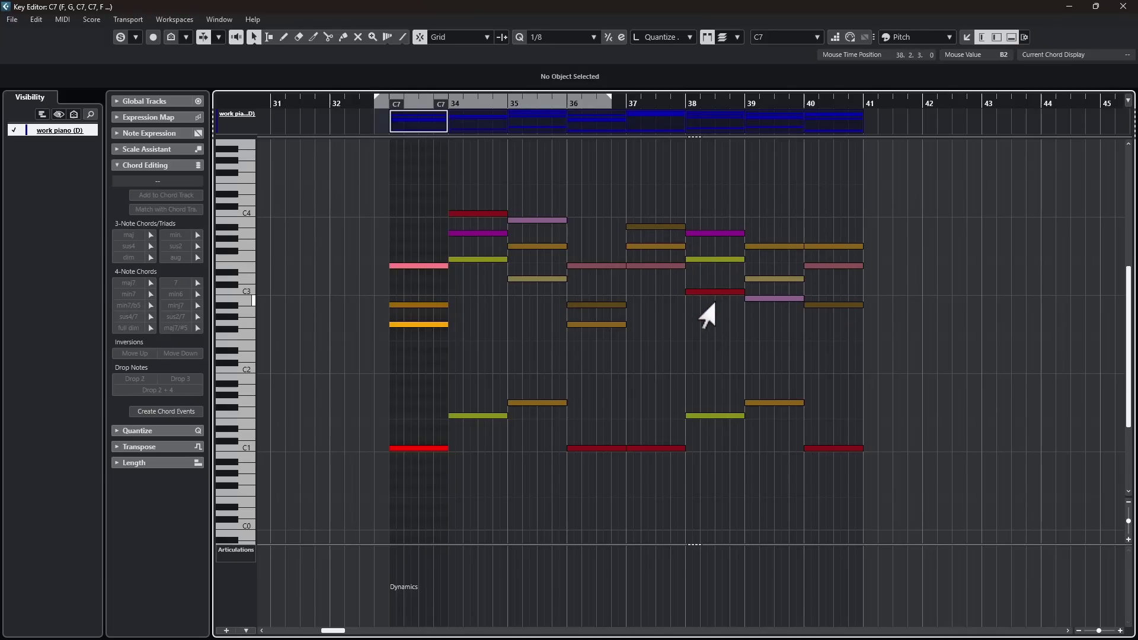
pyautogui.press('Return')
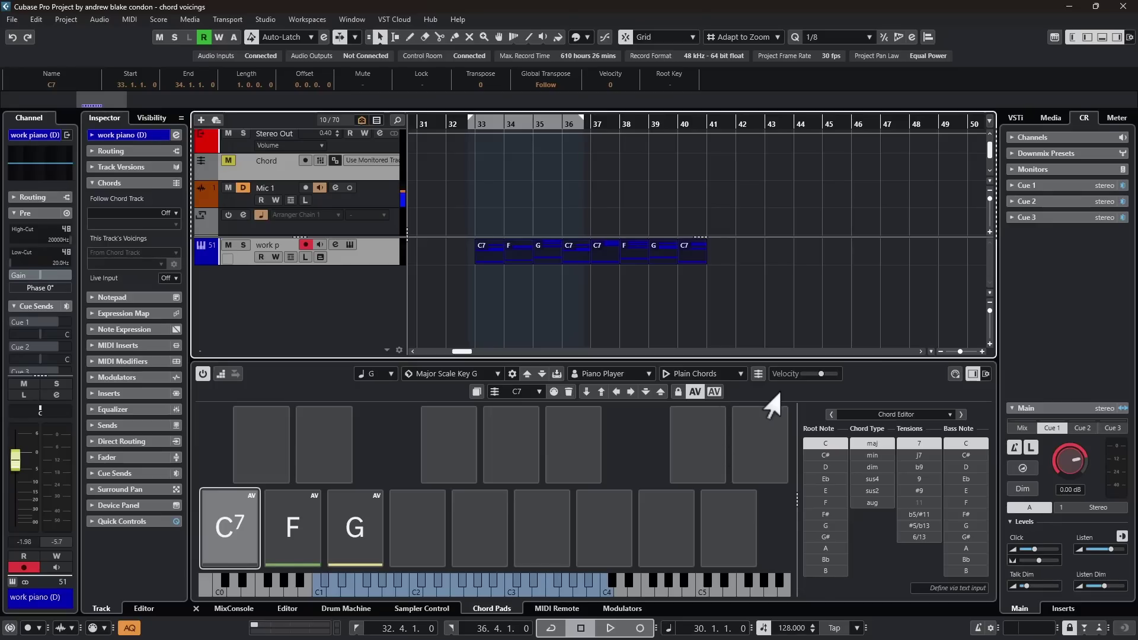
# Make the C7 pad the adaptive voicing reference and place C7, F, G and C7 at bars 41 to 44 of the piano track.
pyautogui.click(708, 392)
pyautogui.click(242, 509)
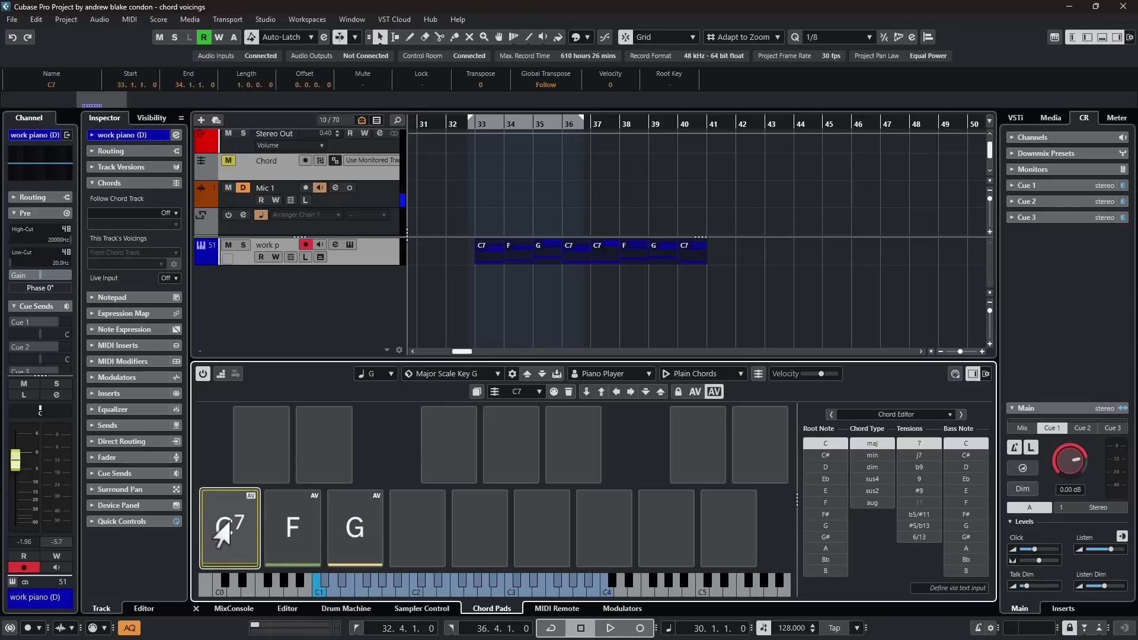
pyautogui.moveTo(227, 528); pyautogui.dragTo(803, 297)
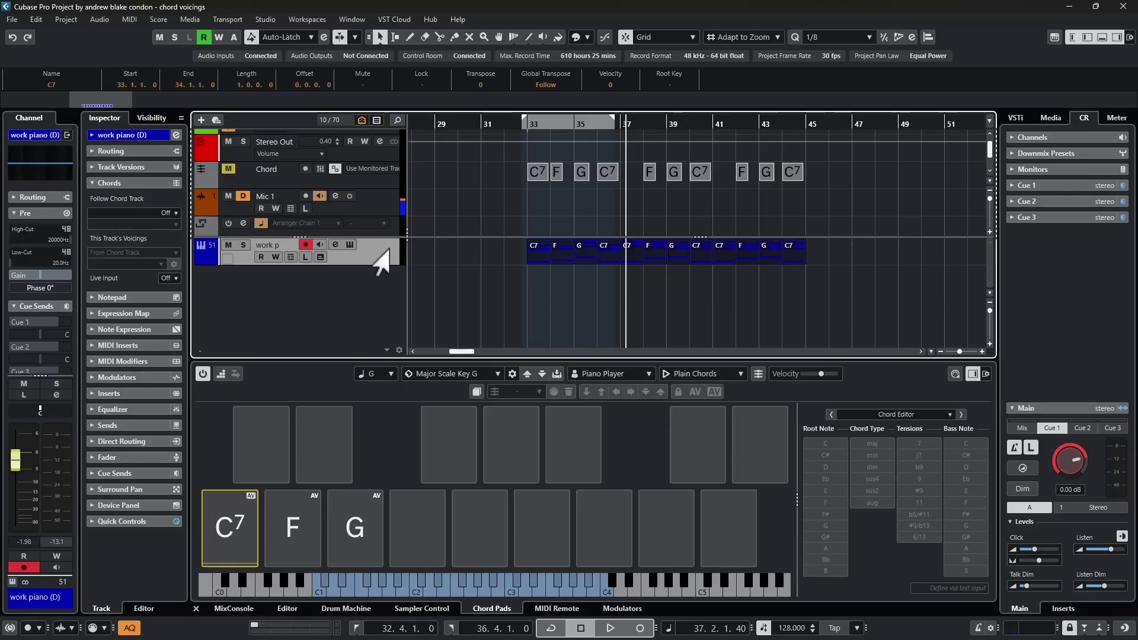
# Check the piano track's Follow Chord Track option and replace its parts with all the chord track's events, starting at bar 33.
pyautogui.click(383, 228)
pyautogui.click(380, 256)
pyautogui.click(111, 183)
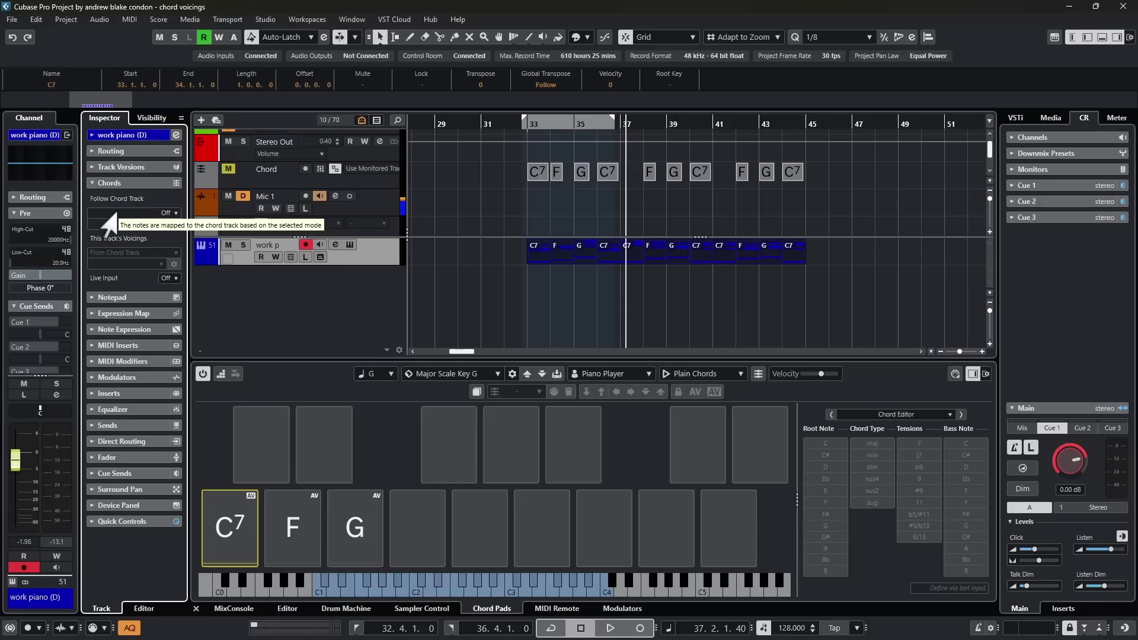
pyautogui.click(133, 212)
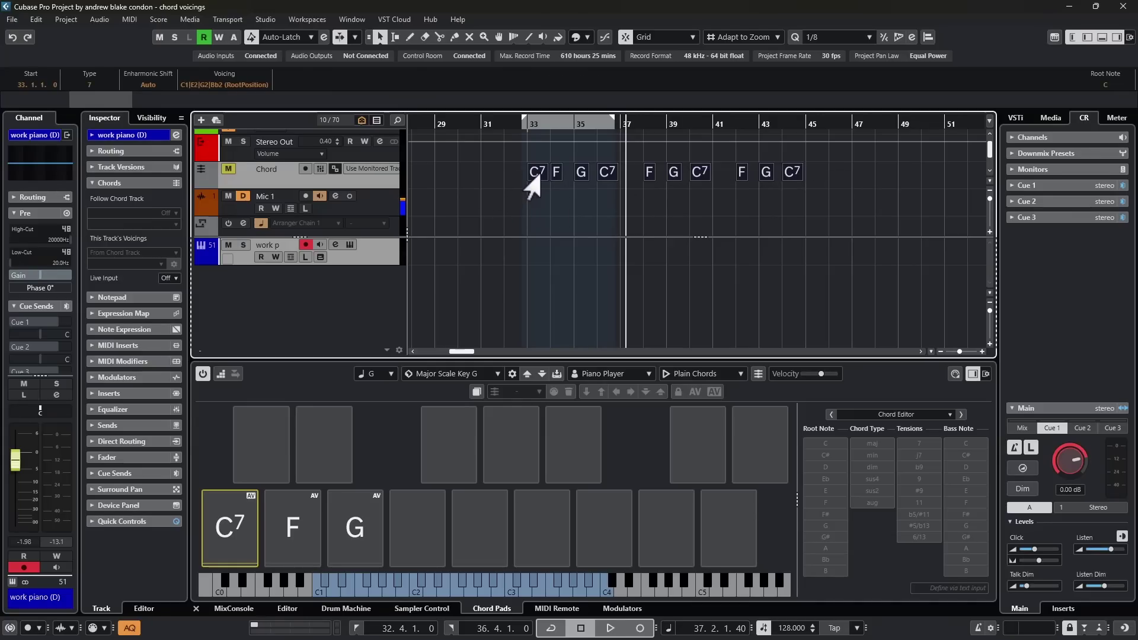
pyautogui.moveTo(529, 181); pyautogui.dragTo(521, 262)
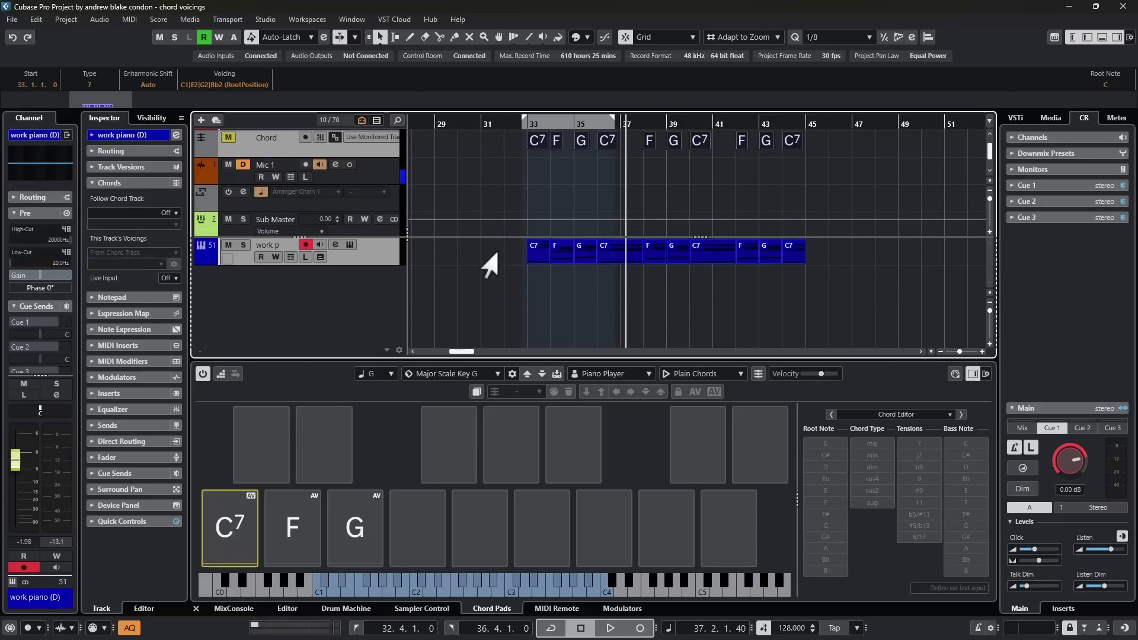
# Examine the voicings of the parts made from the chord track in the Key Editor, including the top note of the C7 at bar 36.
pyautogui.click(527, 259)
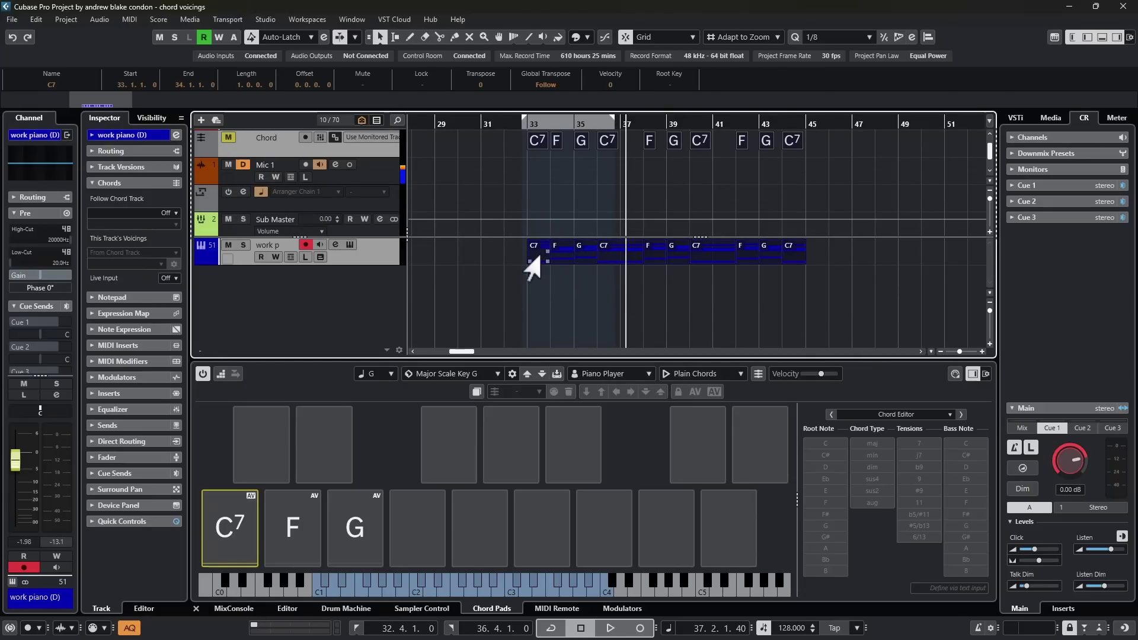
pyautogui.doubleClick(532, 268)
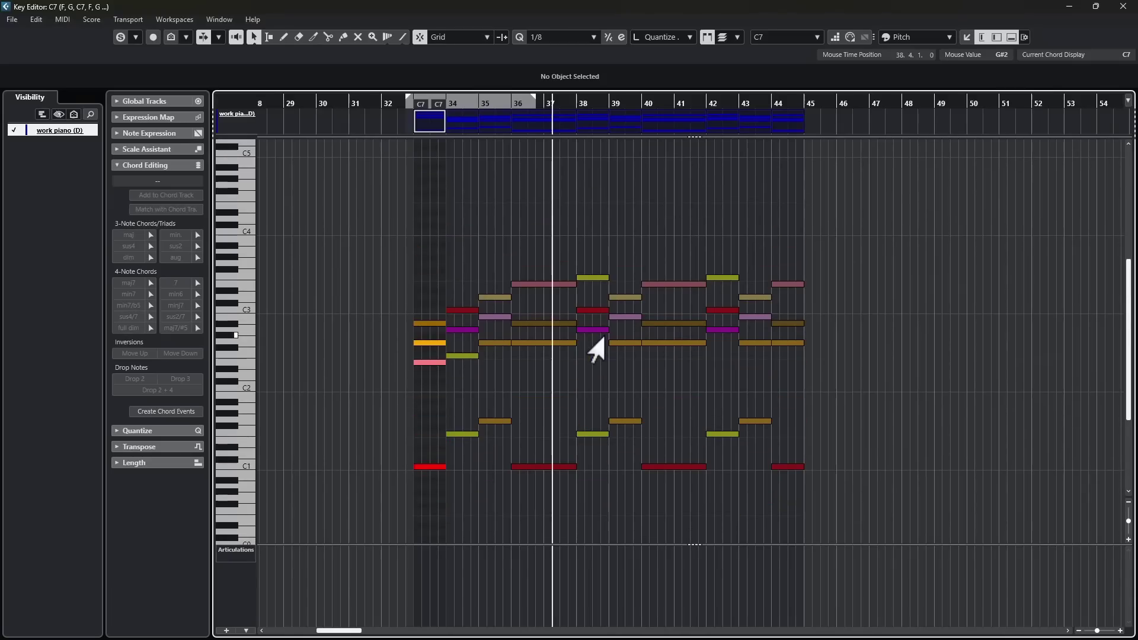
pyautogui.click(510, 316)
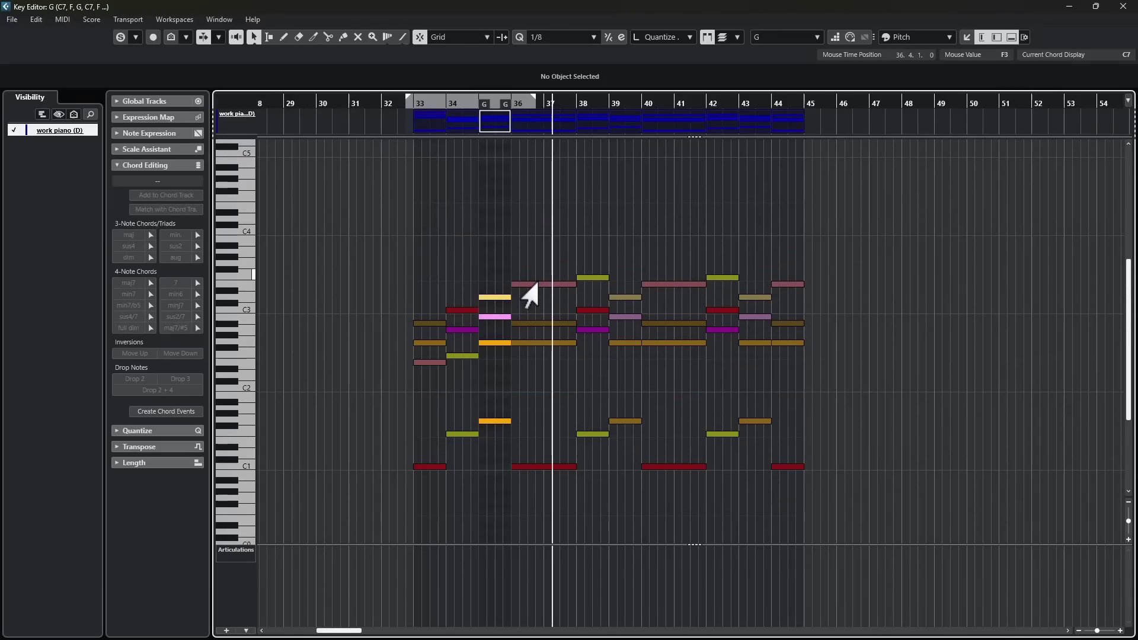
pyautogui.click(522, 284)
pyautogui.moveTo(523, 284)
pyautogui.mouseDown()
pyautogui.moveTo(538, 279)
pyautogui.moveTo(538, 261)
pyautogui.moveTo(536, 287)
pyautogui.mouseUp()
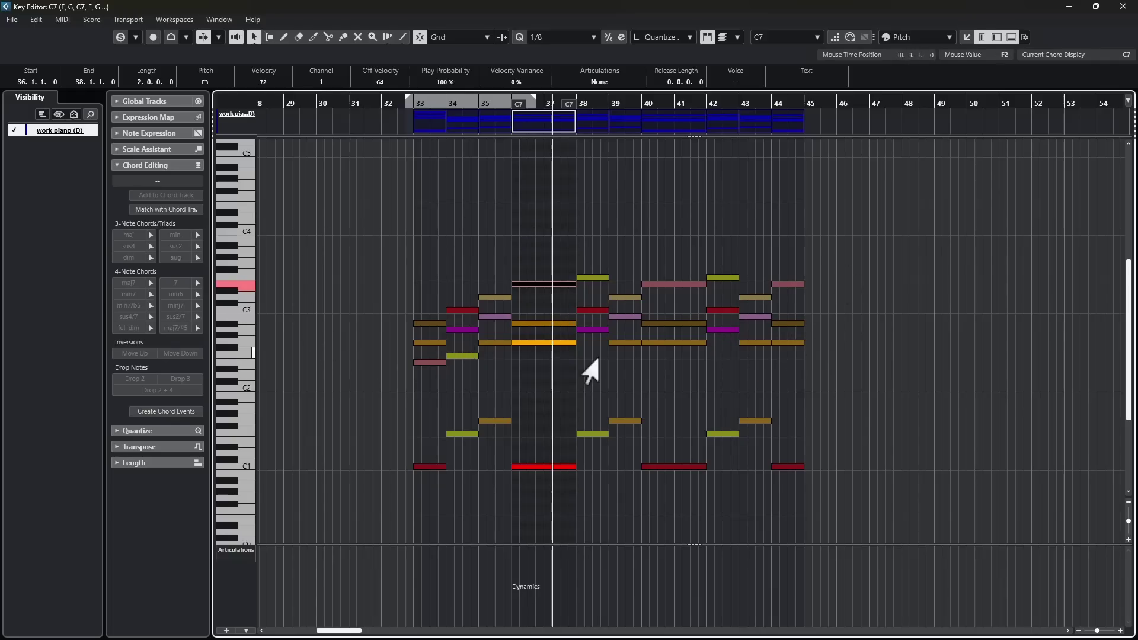
pyautogui.click(1123, 6)
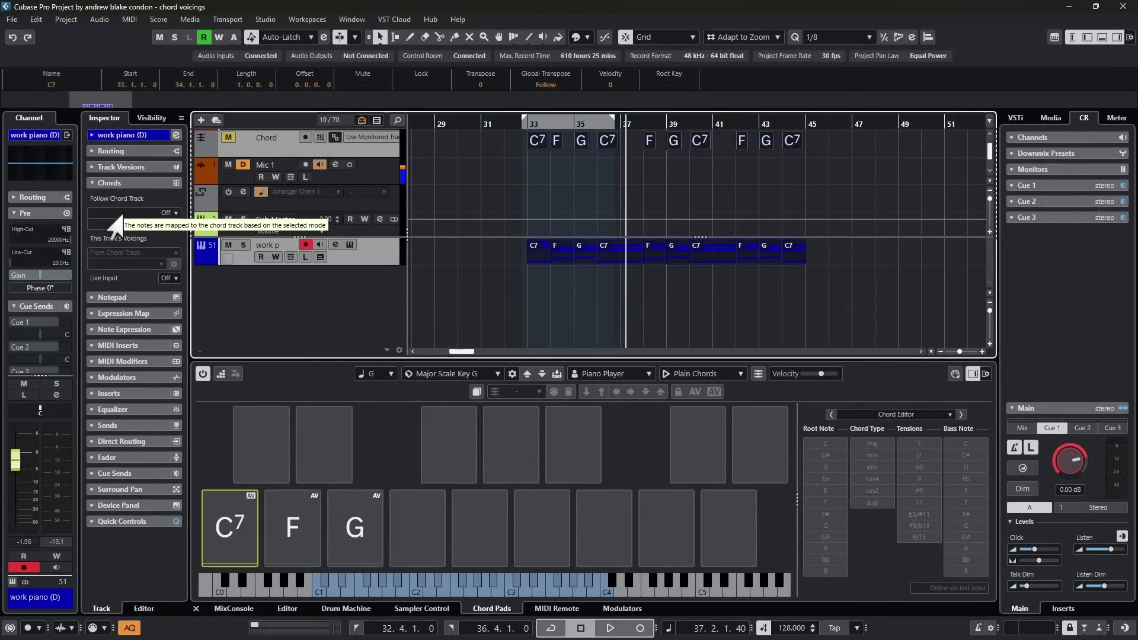
# Check the piano track's Follow Chord Track setting, keeping it Off, and delete all its chord parts from bar 33 to bar 45.
pyautogui.click(122, 214)
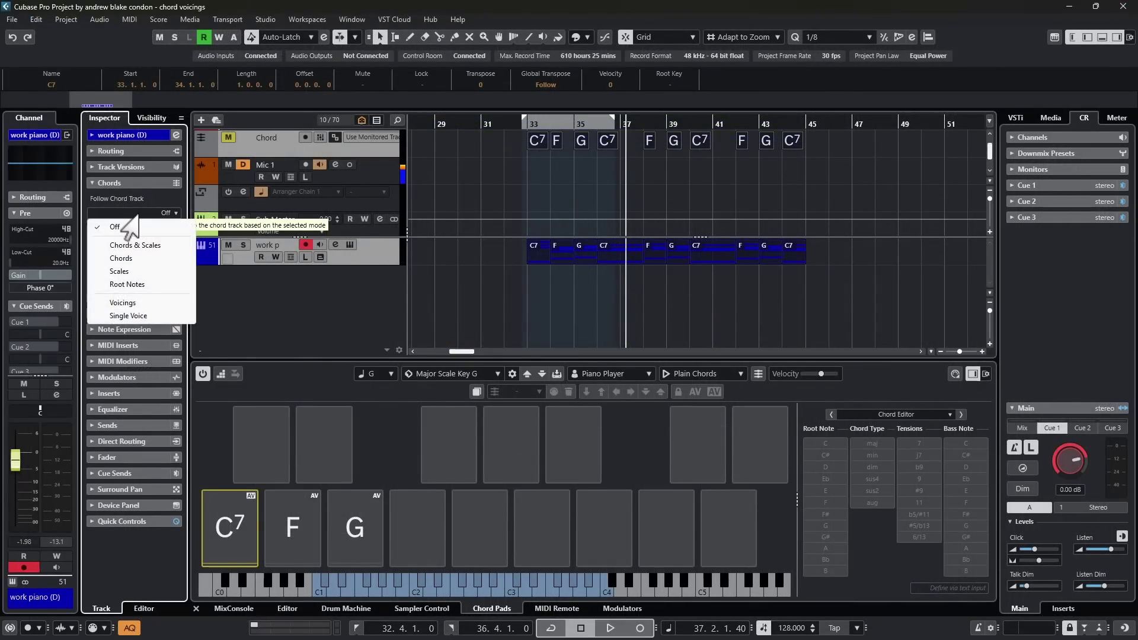
pyautogui.click(126, 225)
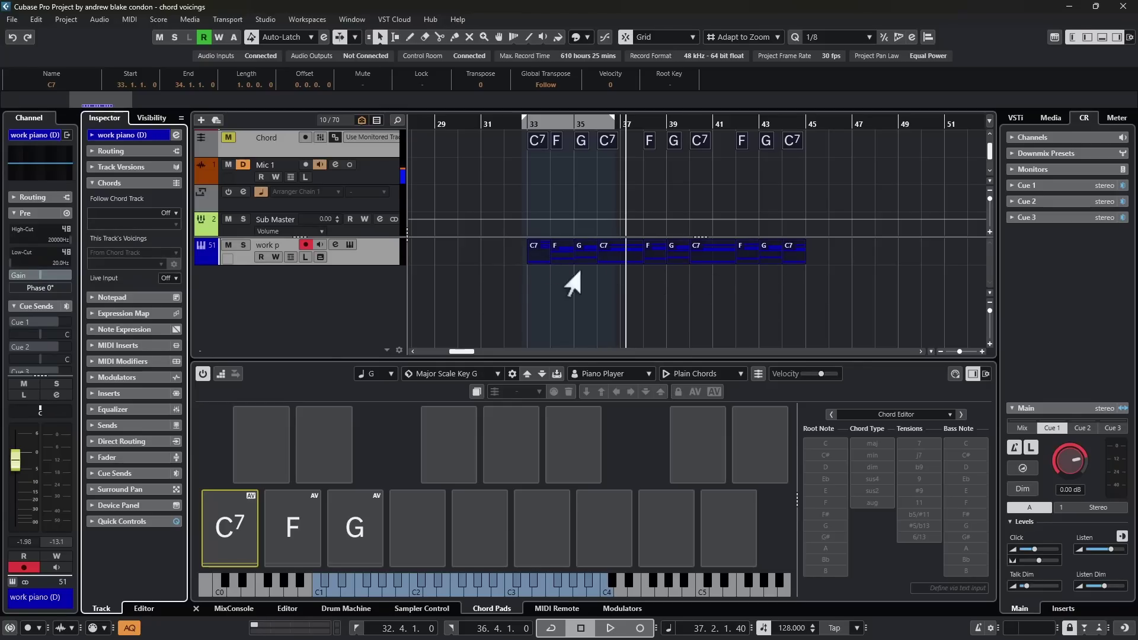
pyautogui.moveTo(517, 256); pyautogui.dragTo(833, 260)
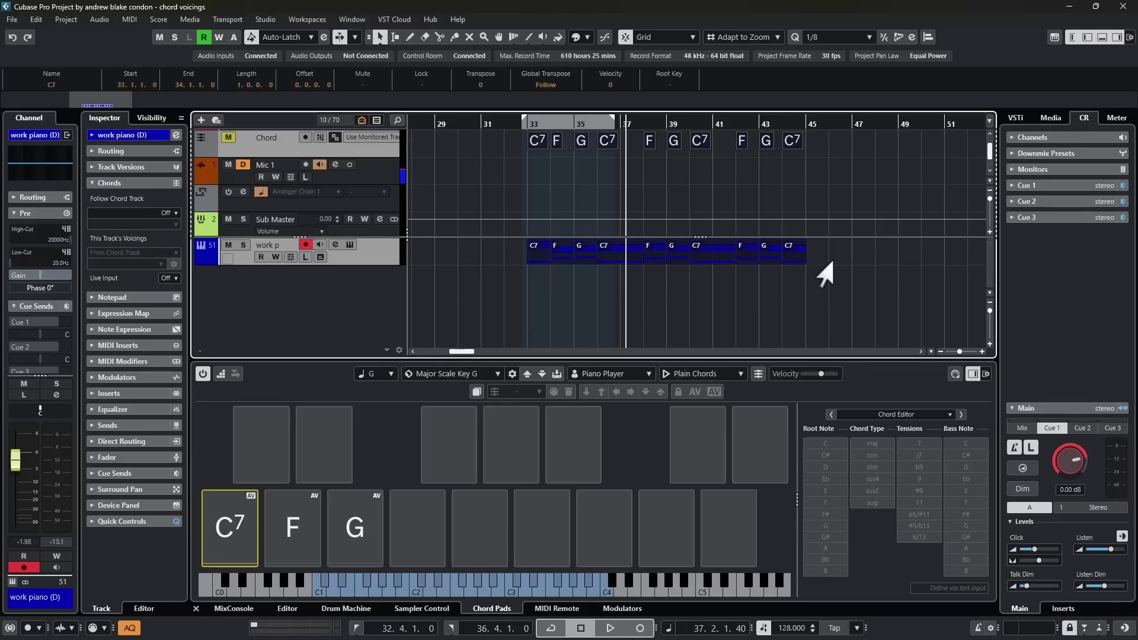
pyautogui.press('Delete')
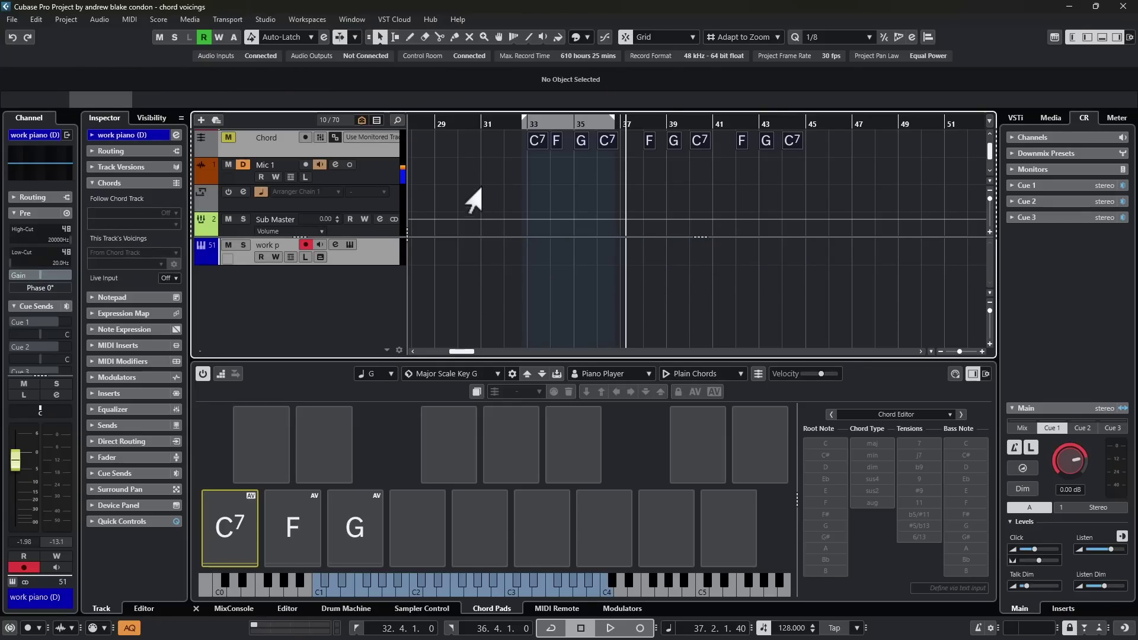
# Convert the chord track's events from bar 33 onward into a single MIDI part on the piano track with Chords to MIDI.
pyautogui.click(66, 19)
pyautogui.moveTo(86, 231)
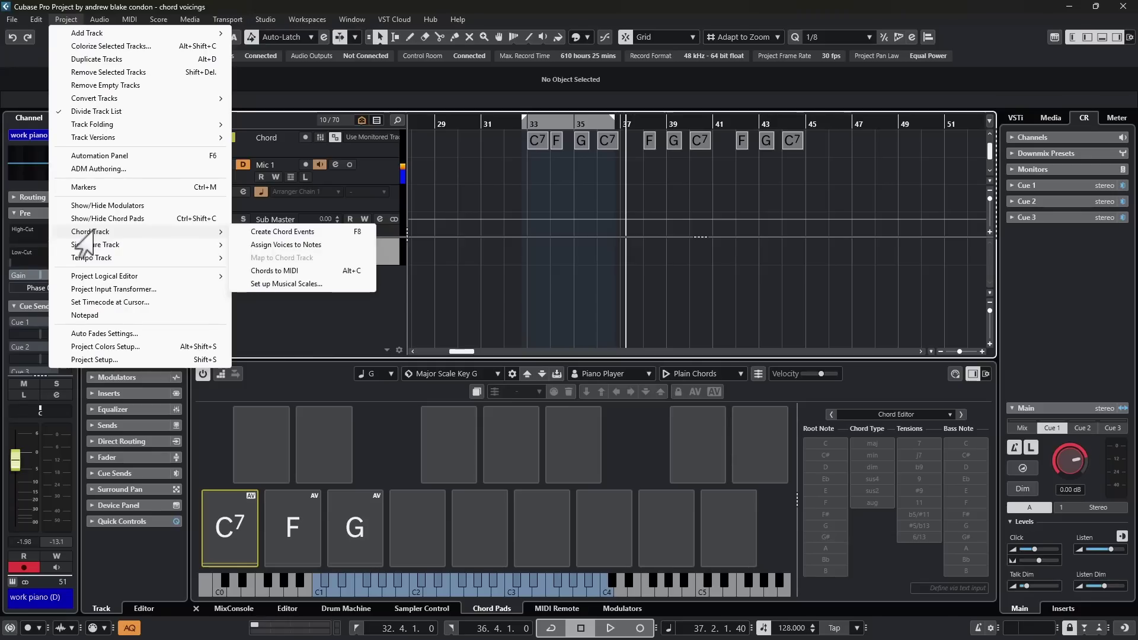
pyautogui.click(262, 272)
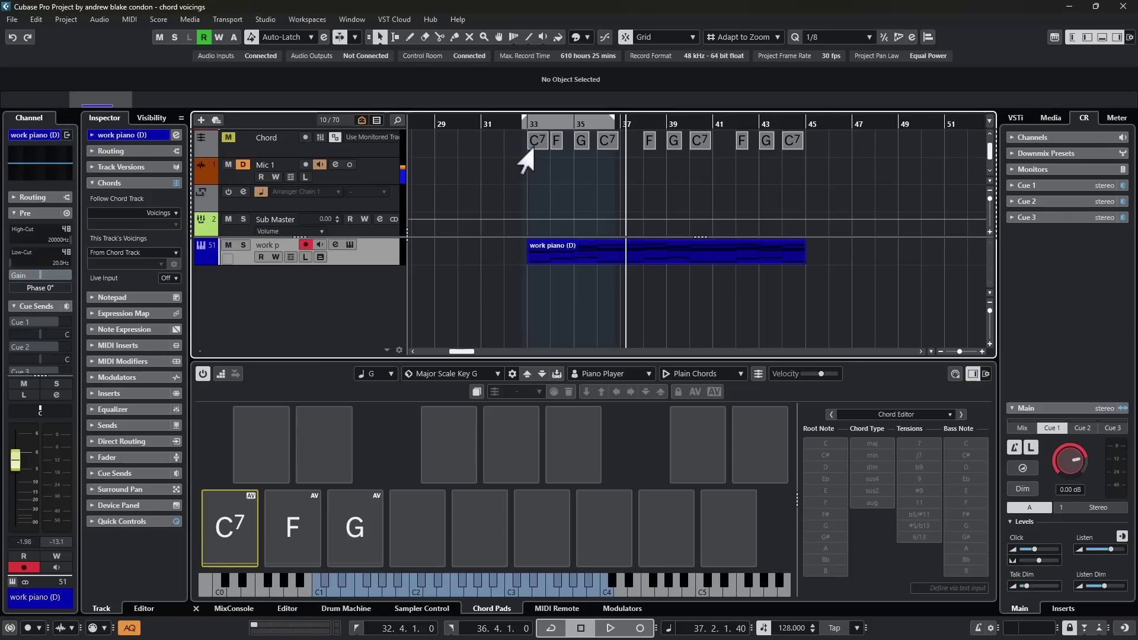
# Examine the new piano part's voicings across bars 33 to 44 in the Key Editor, including the top notes at bars 35 and 36.
pyautogui.doubleClick(566, 260)
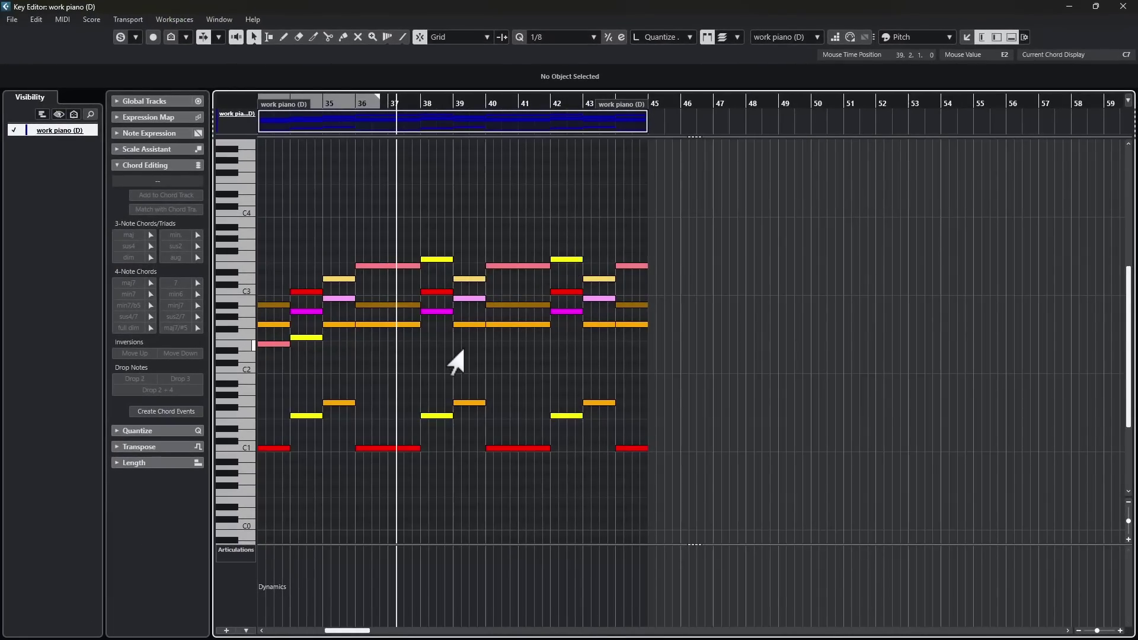
pyautogui.scroll(-1, 474, 363)
pyautogui.hscroll(-2, 486, 363)
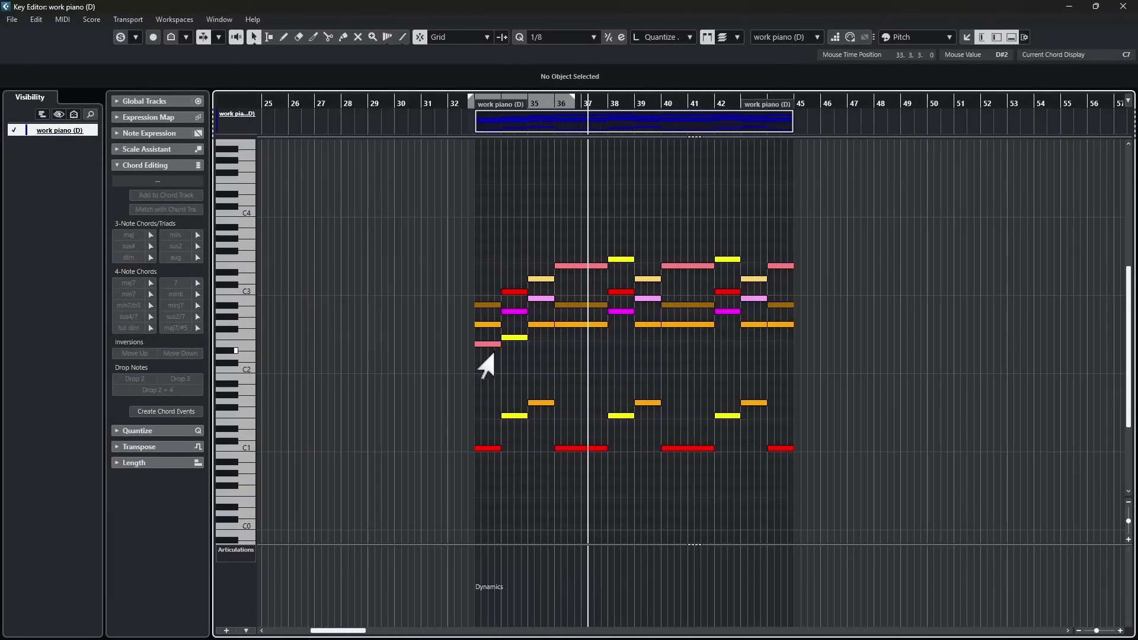
pyautogui.hscroll(1, 365, 263)
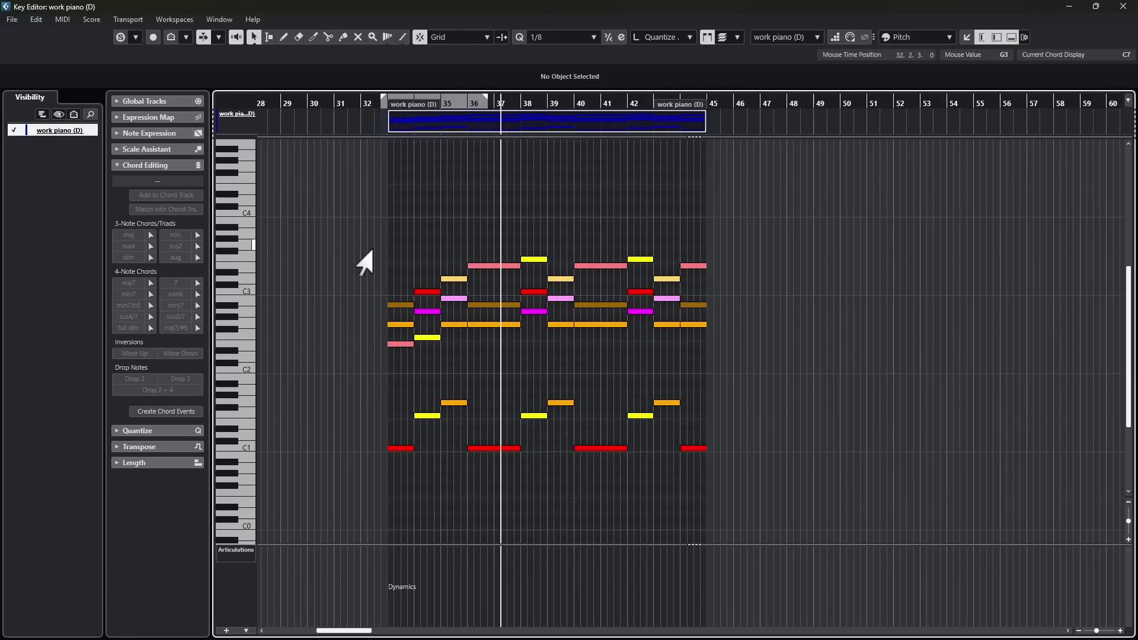
pyautogui.click(477, 267)
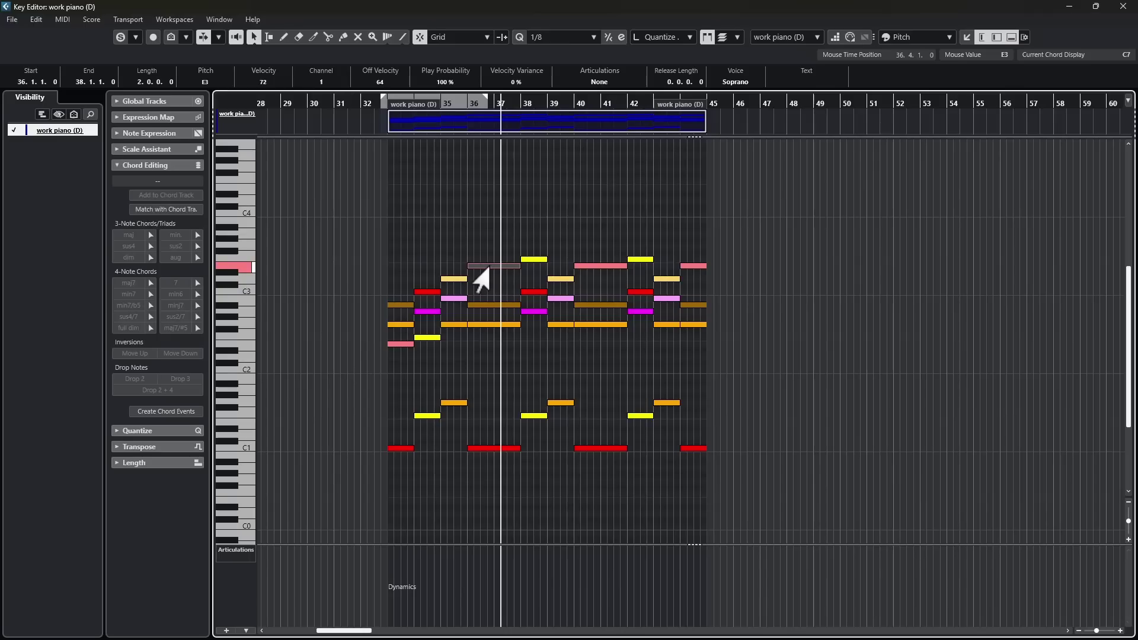
pyautogui.moveTo(475, 268); pyautogui.dragTo(490, 218)
pyautogui.press('Escape')
pyautogui.click(445, 280)
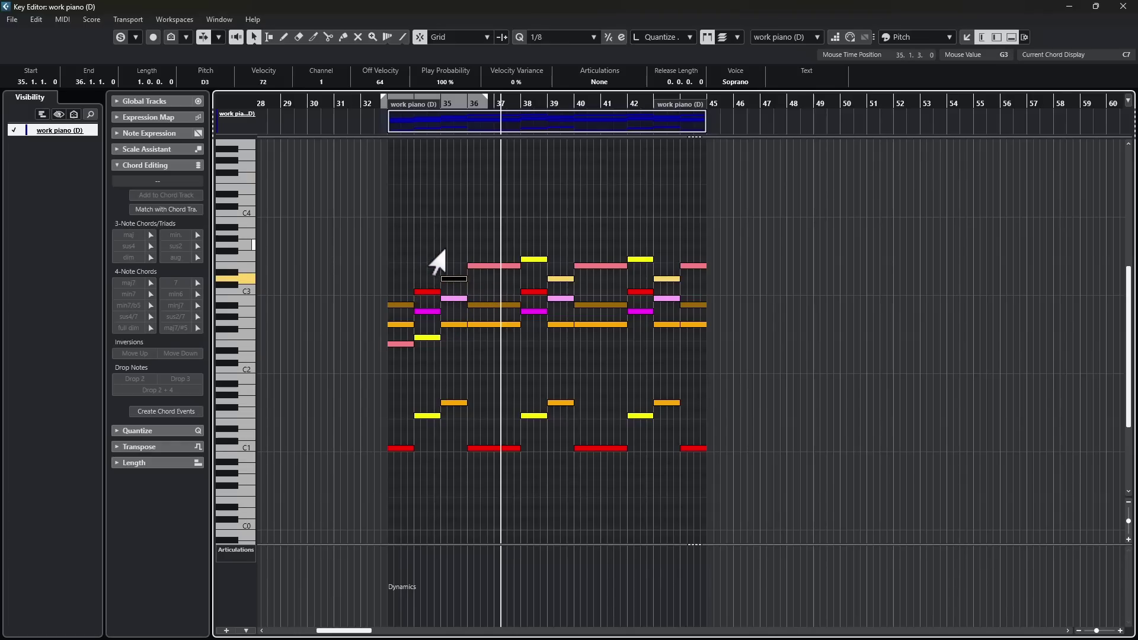
pyautogui.click(1122, 7)
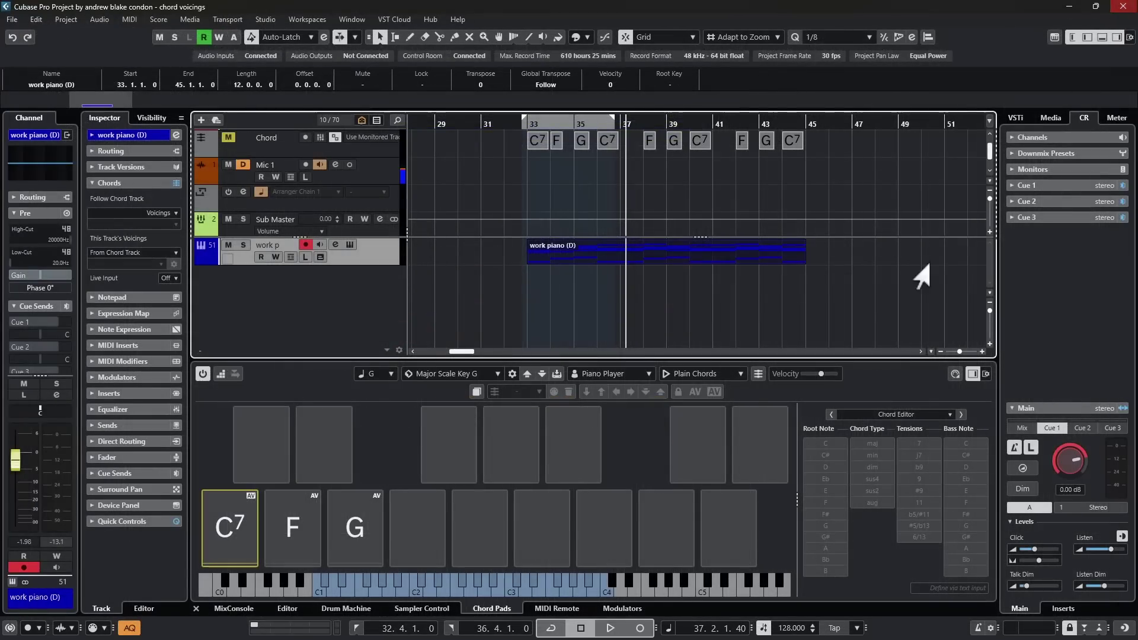
# Review the Follow Chord Track modes available for the piano track and its converted part.
pyautogui.click(109, 215)
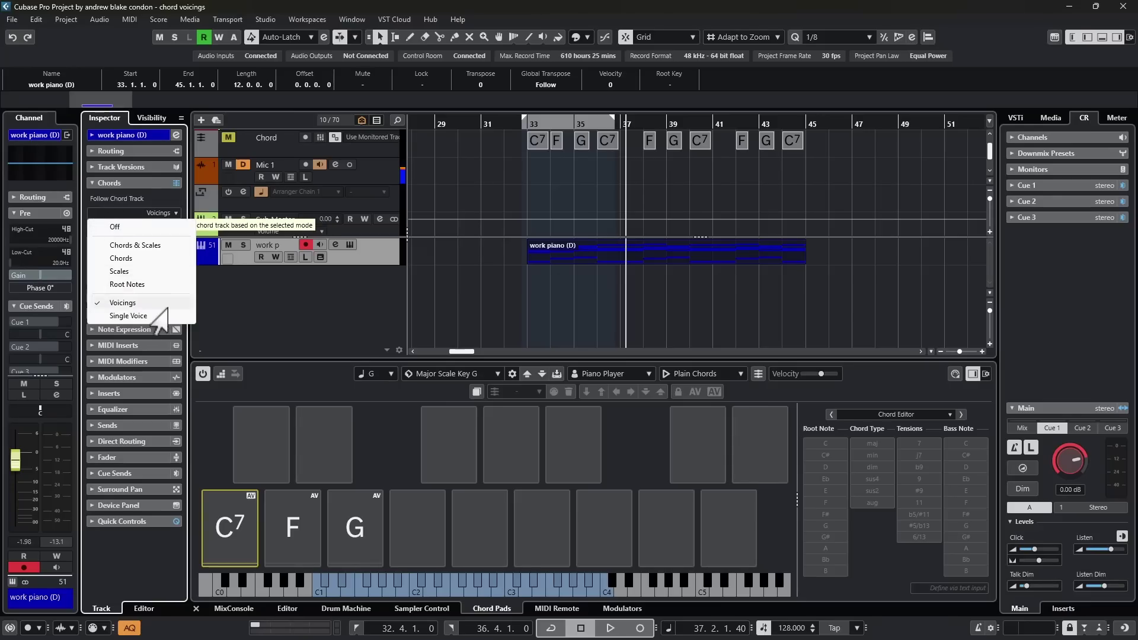
pyautogui.click(111, 218)
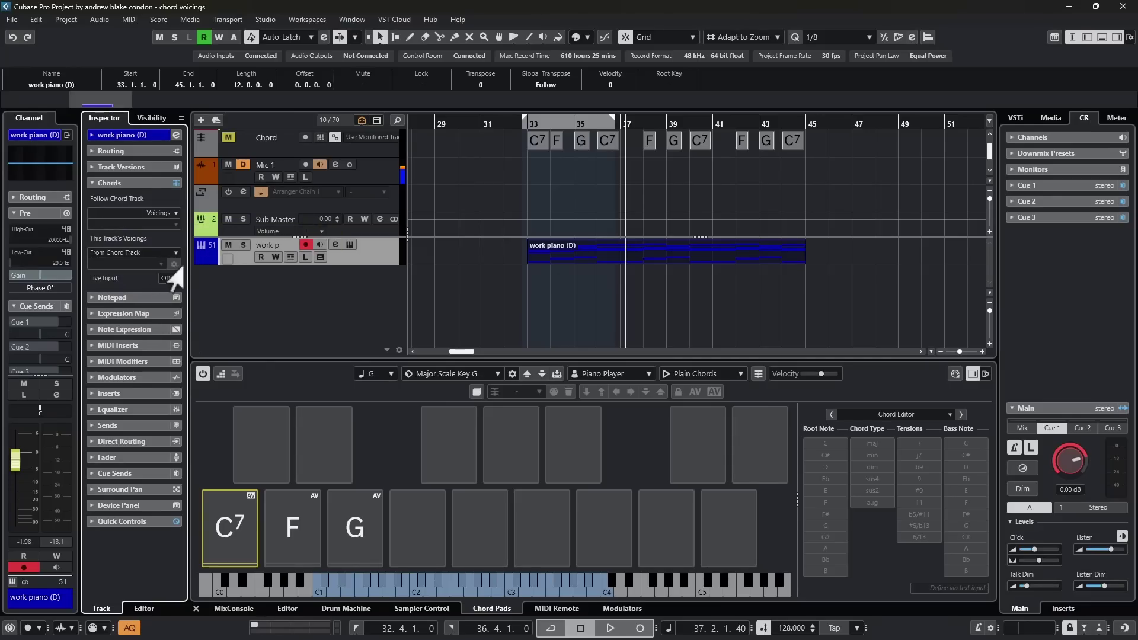
pyautogui.click(120, 214)
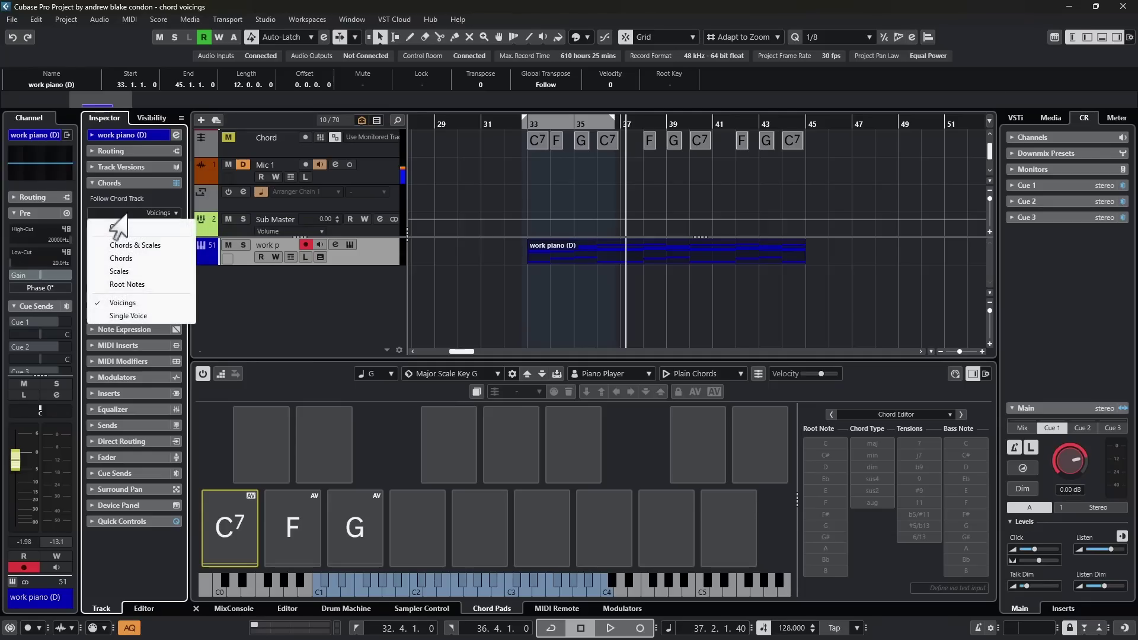
pyautogui.click(308, 318)
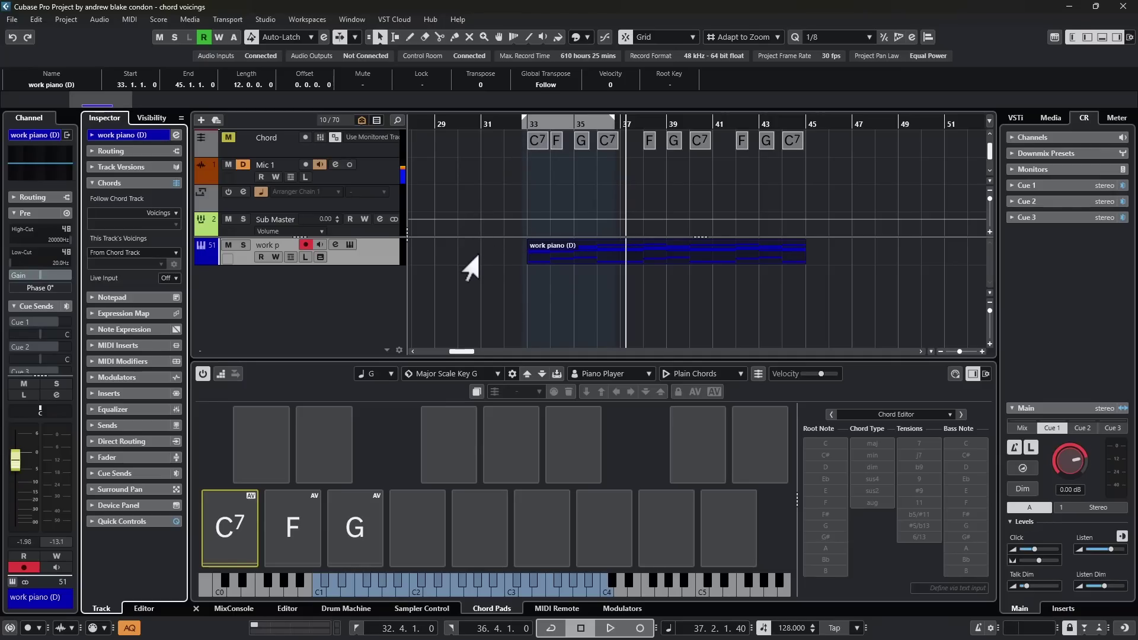
pyautogui.click(601, 260)
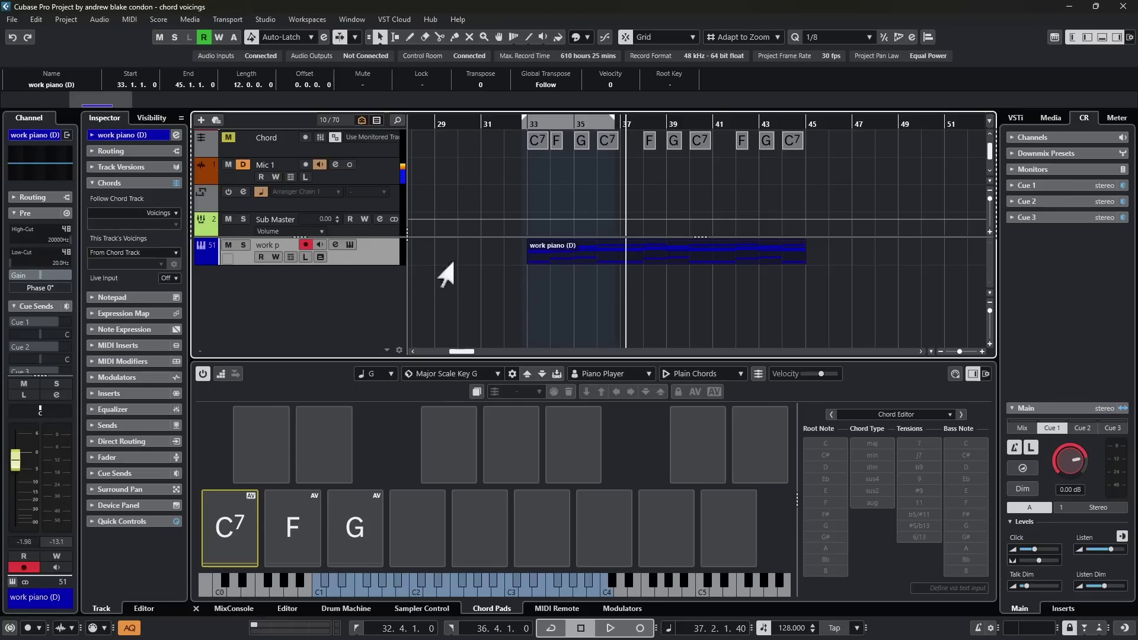
pyautogui.click(115, 215)
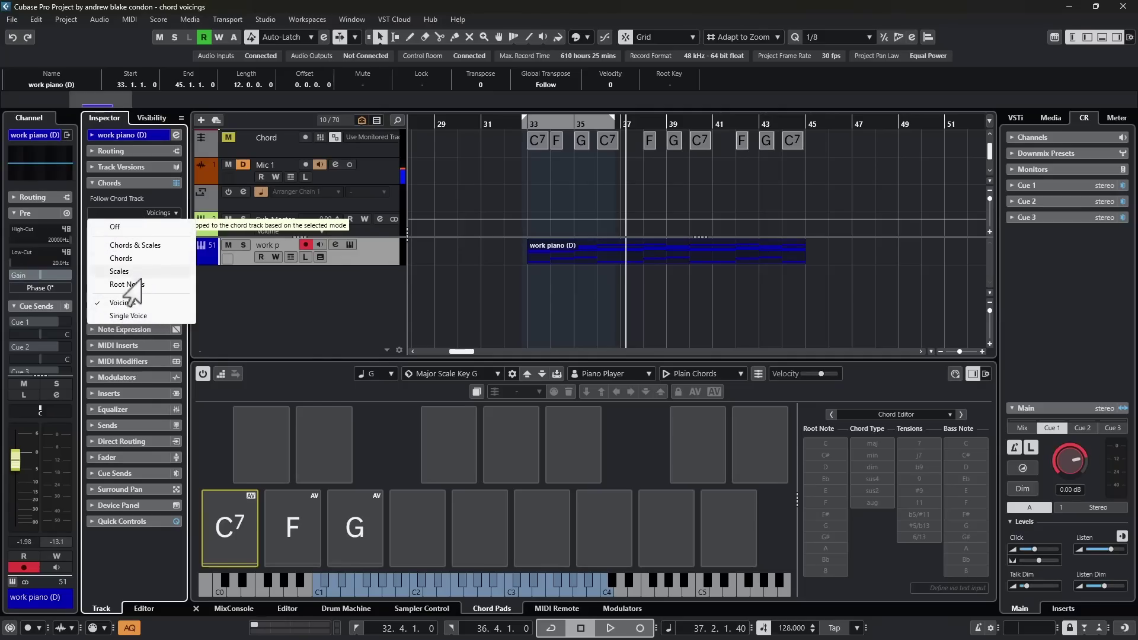
pyautogui.click(233, 297)
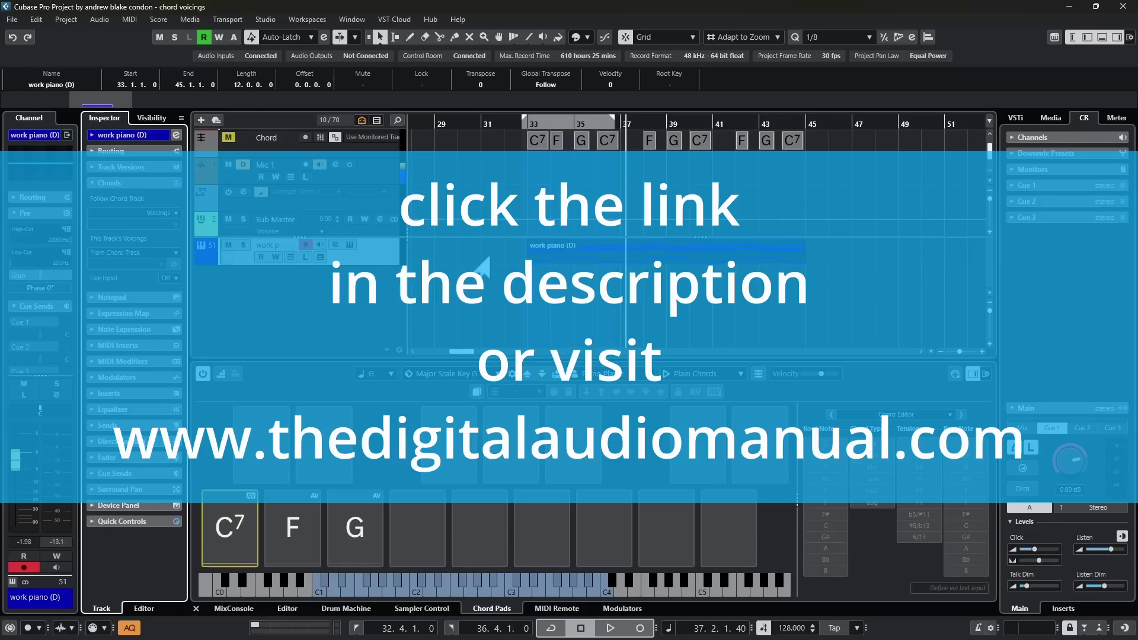
pyautogui.click(609, 253)
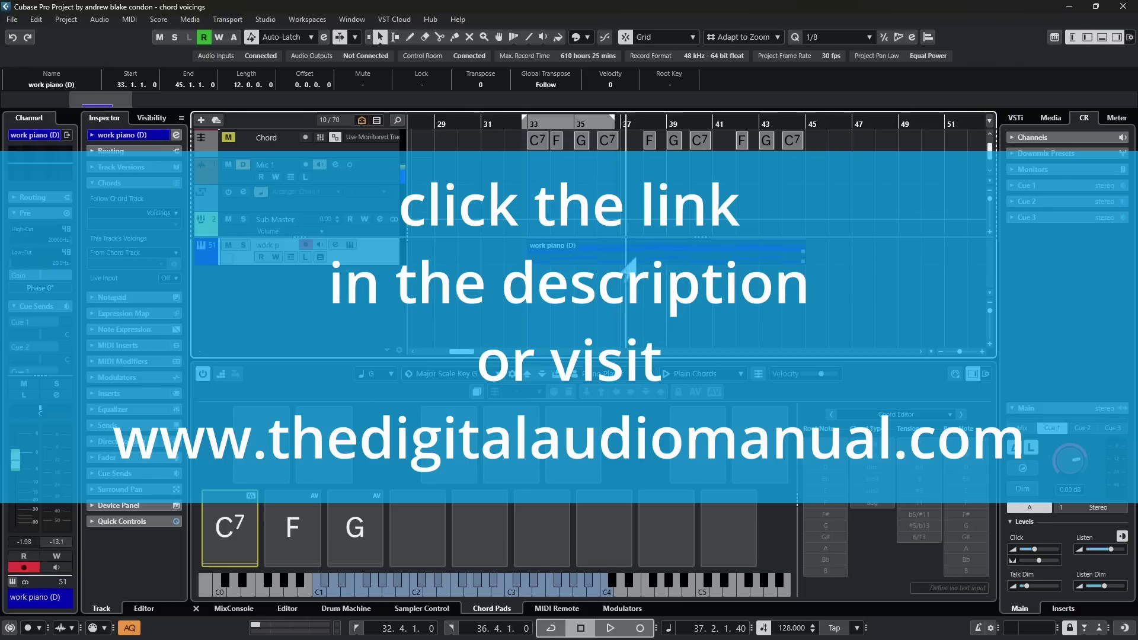
pyautogui.click(121, 213)
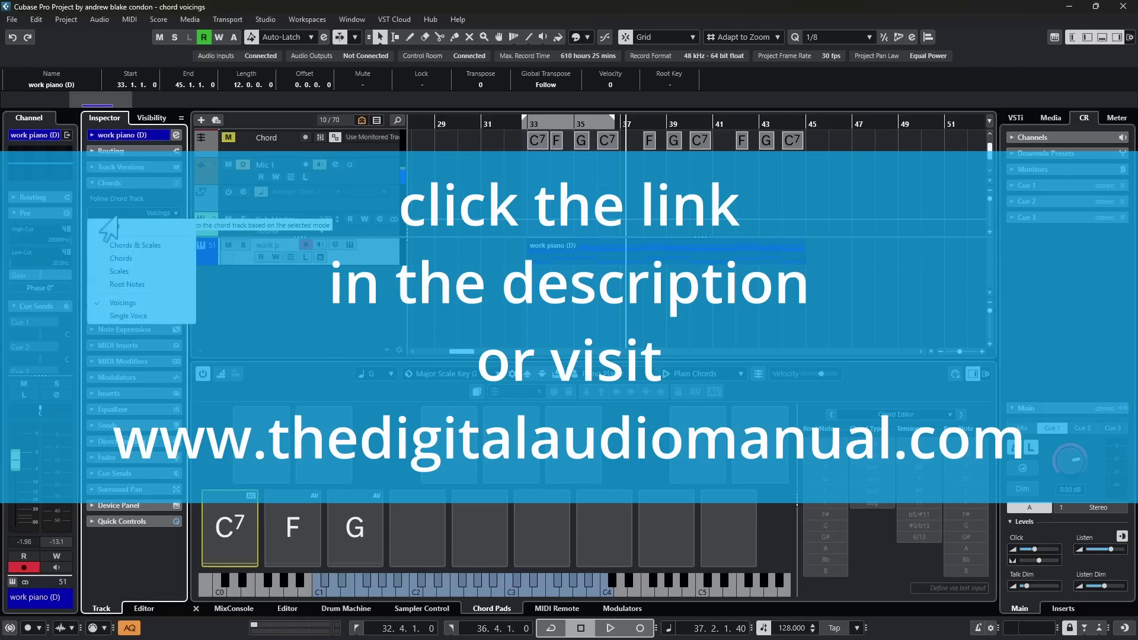